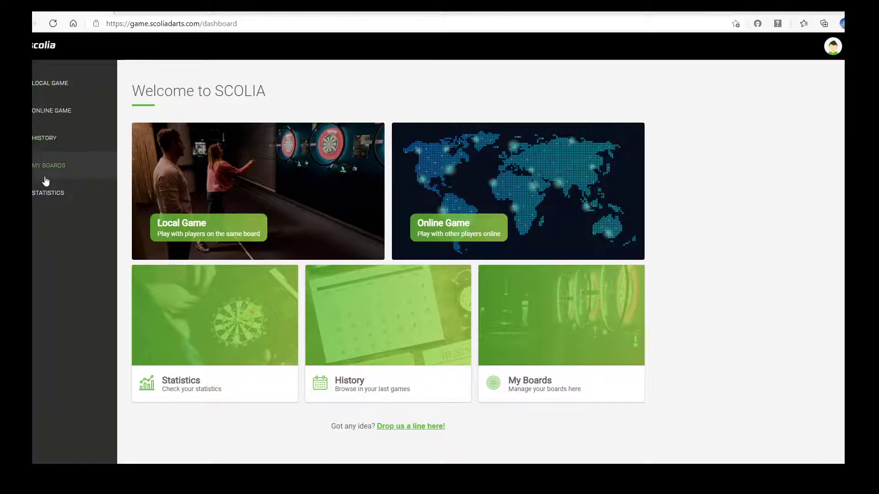
# Open My Boards and view the form for adding a new board, closing it without adding one.
pyautogui.click(61, 172)
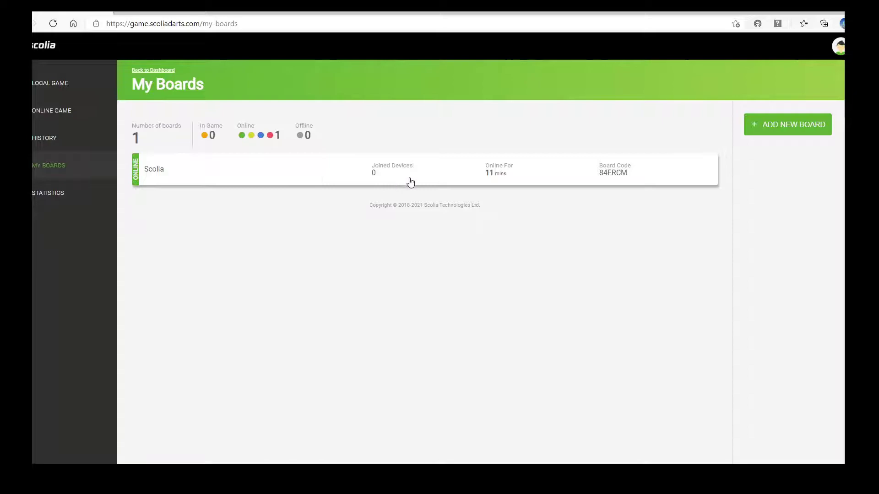
pyautogui.click(796, 131)
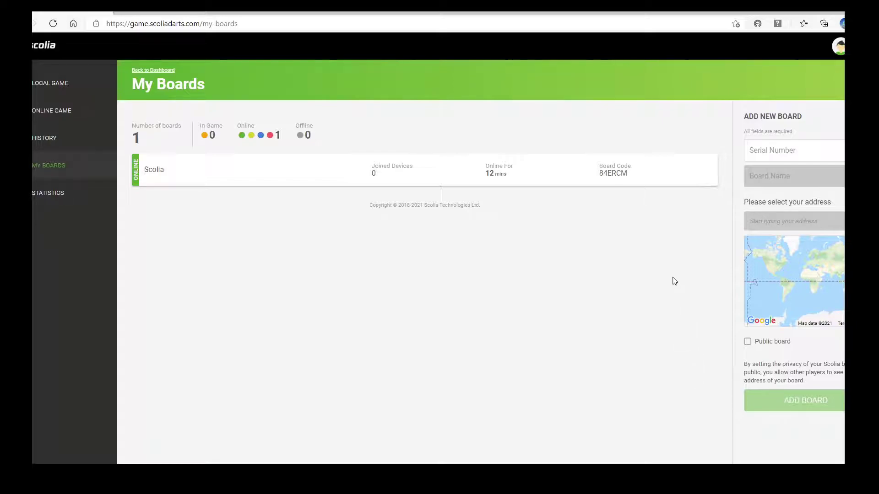
pyautogui.click(831, 122)
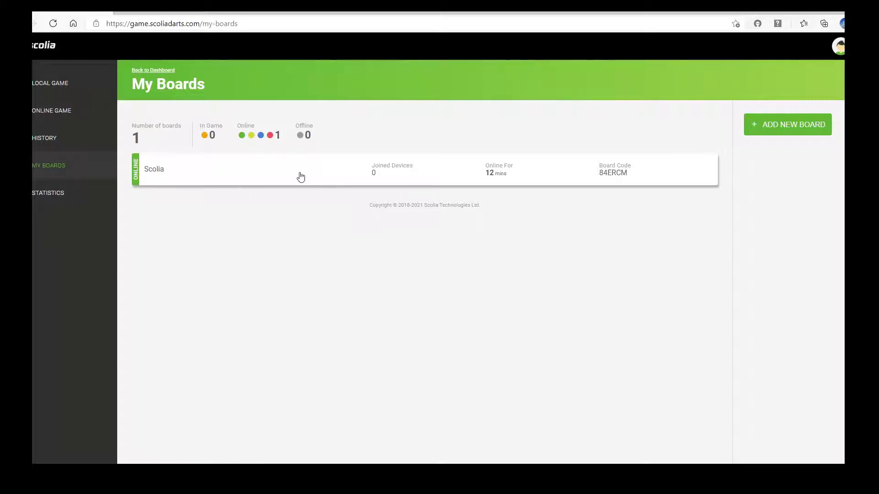
# Open the Scolia board's details and view the period choices for its statistics.
pyautogui.click(332, 171)
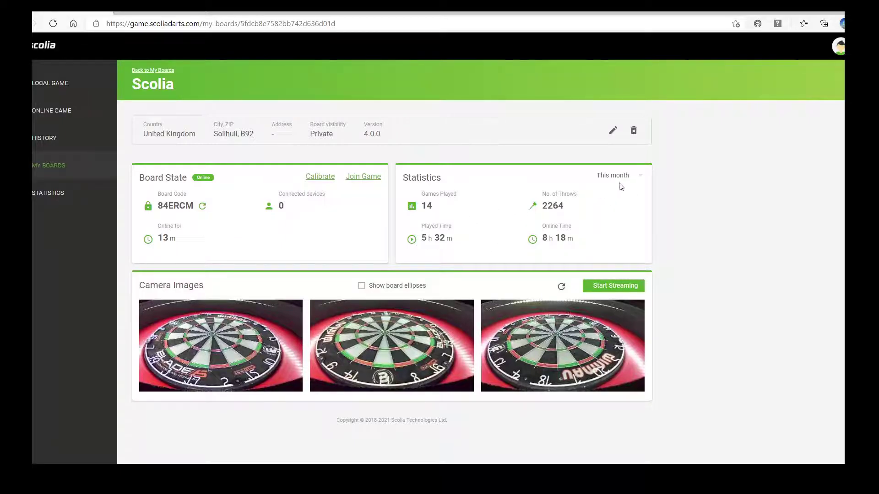
pyautogui.click(640, 176)
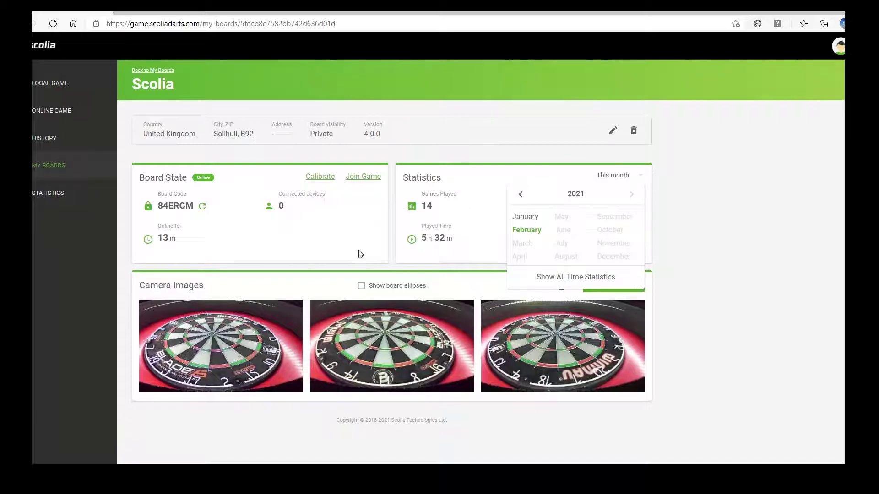
pyautogui.click(723, 280)
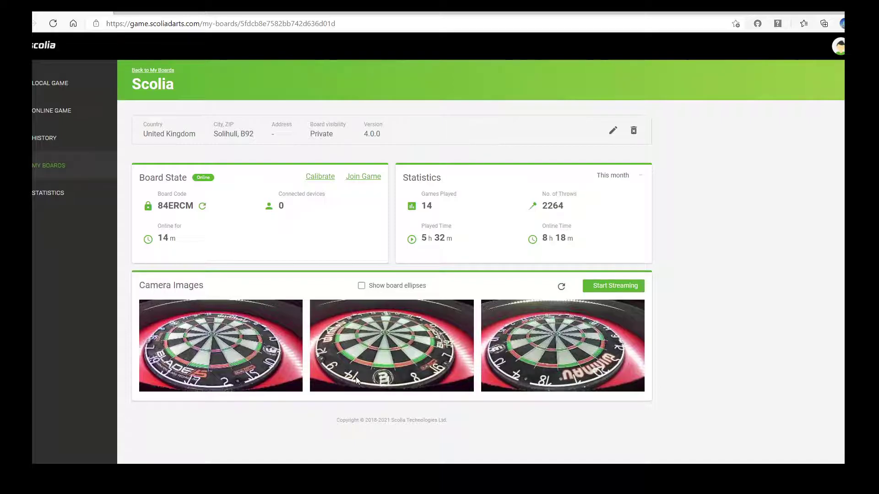
# Show the board ellipses on the Scolia board's camera images, and start and stop the camera streaming.
pyautogui.click(362, 286)
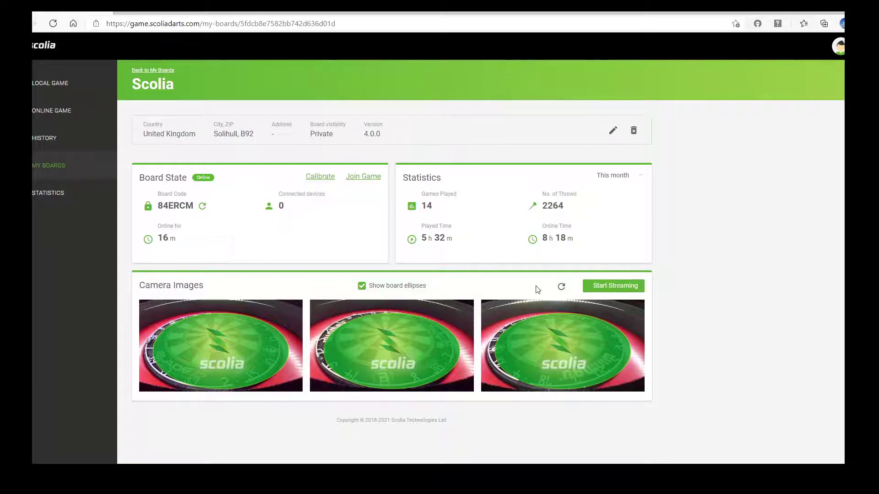
pyautogui.click(599, 290)
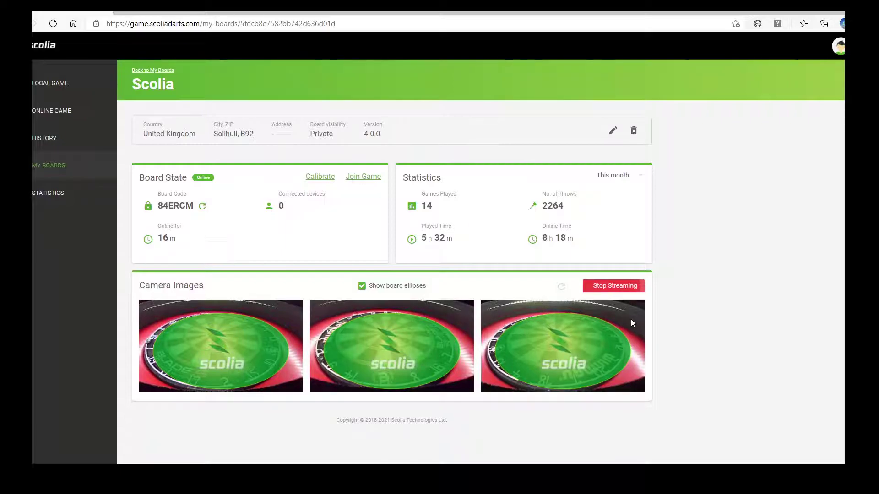
pyautogui.click(607, 293)
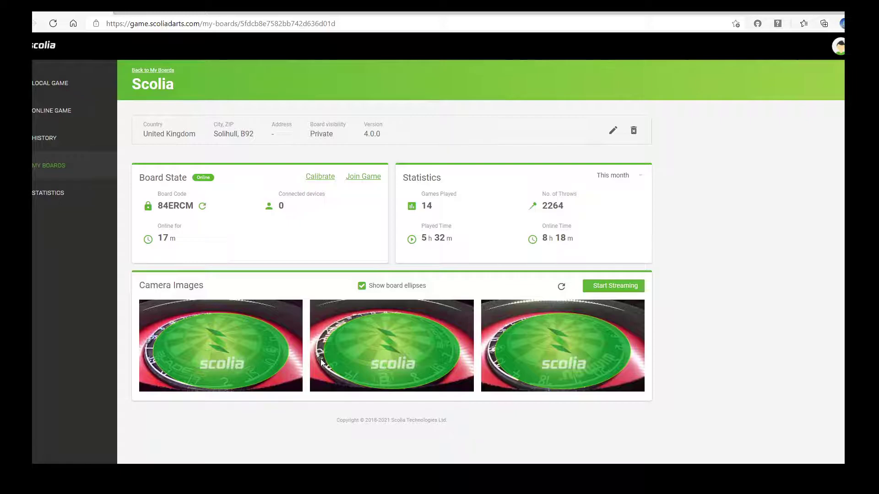
# Calibrate the Scolia board and join it for a local game, returning to the dashboard.
pyautogui.click(319, 178)
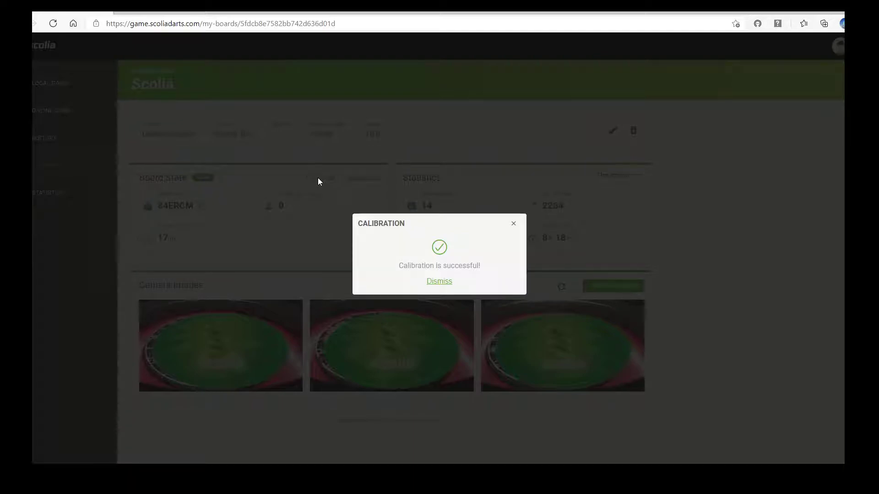
pyautogui.click(514, 225)
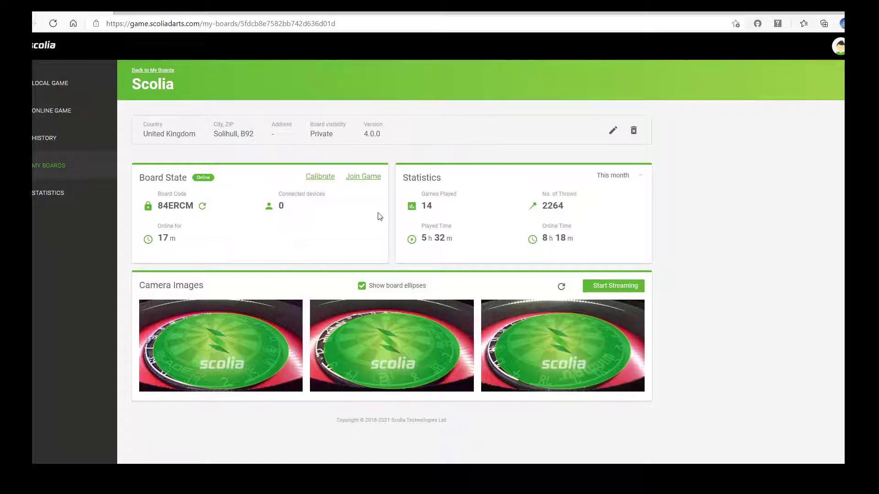
pyautogui.click(363, 178)
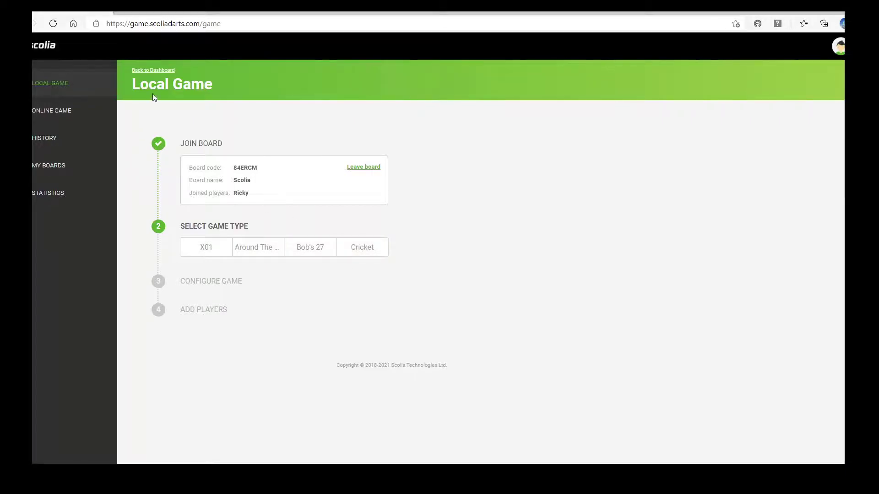
pyautogui.click(157, 71)
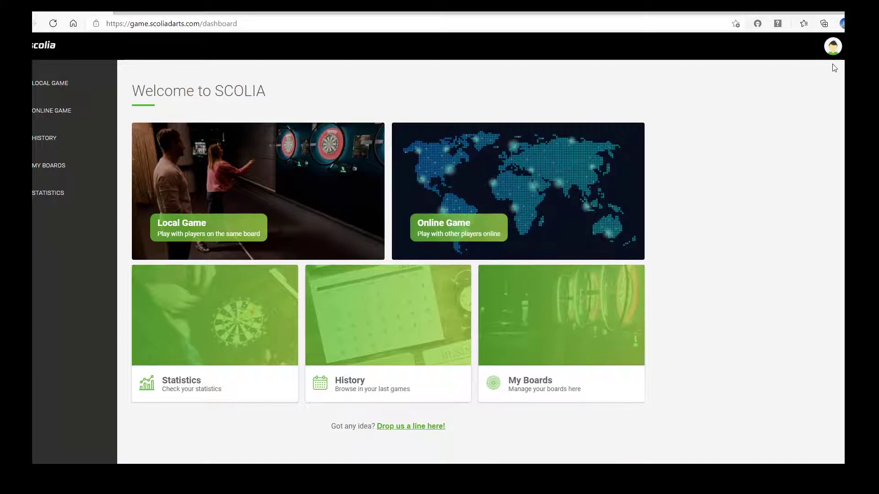
# Review the personal, address, game scene and account details in Profile Settings, and look over the other account options.
pyautogui.click(843, 53)
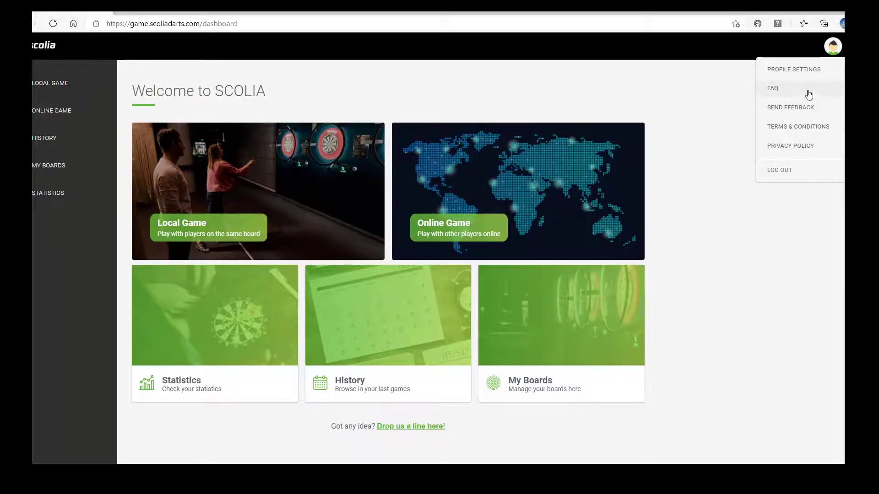
pyautogui.click(808, 72)
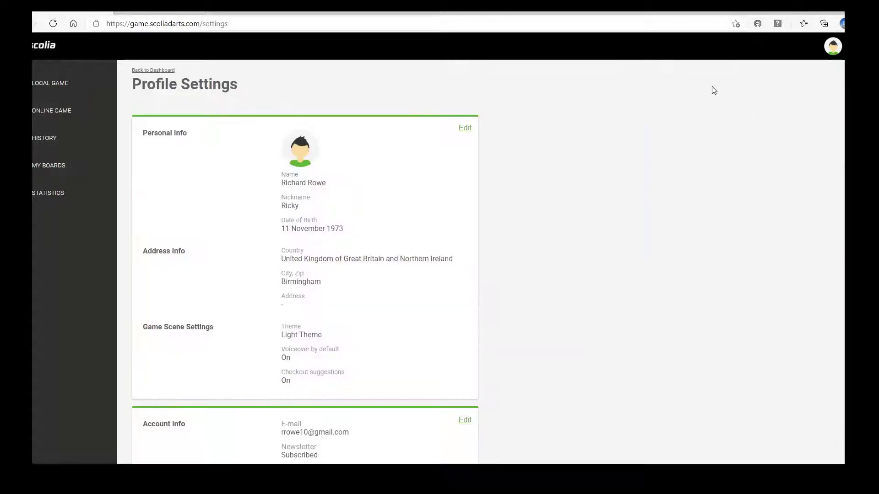
pyautogui.scroll(-2, 442, 308)
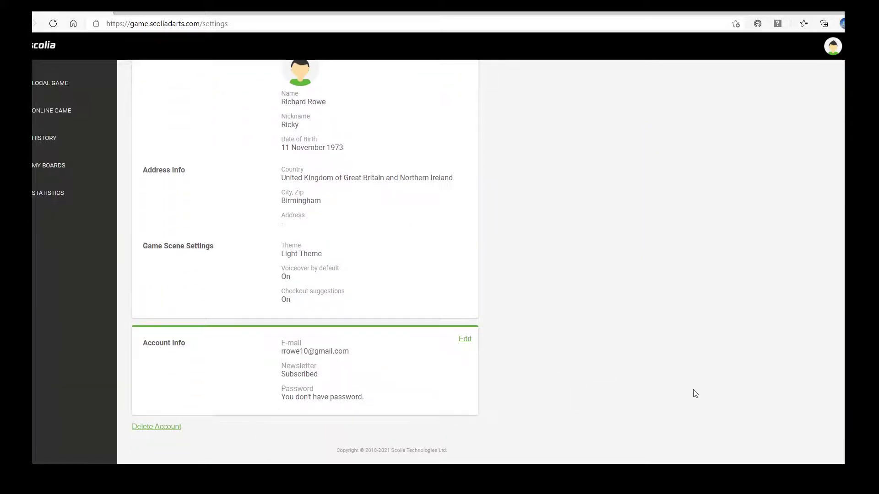
pyautogui.scroll(2, 705, 389)
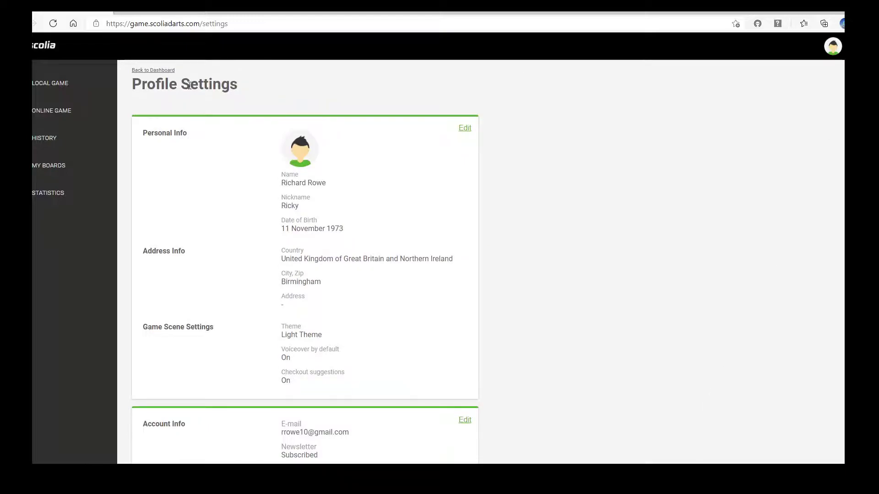
pyautogui.click(167, 71)
pyautogui.click(832, 47)
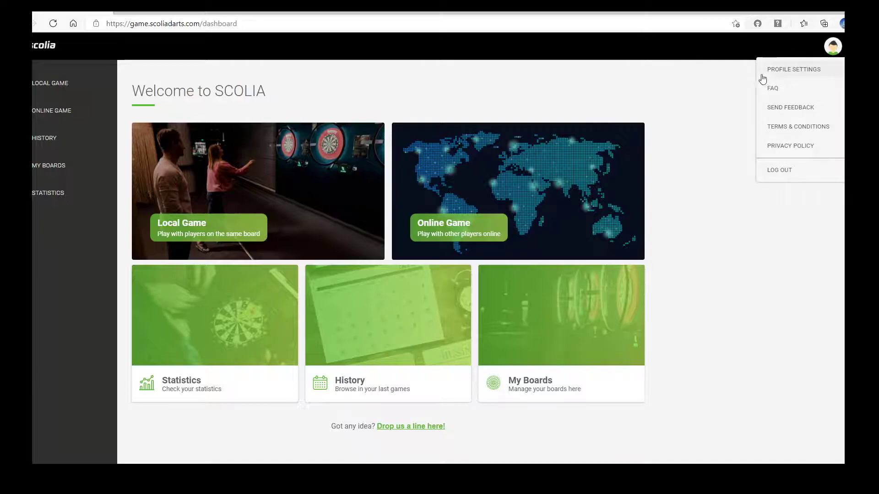
pyautogui.click(707, 80)
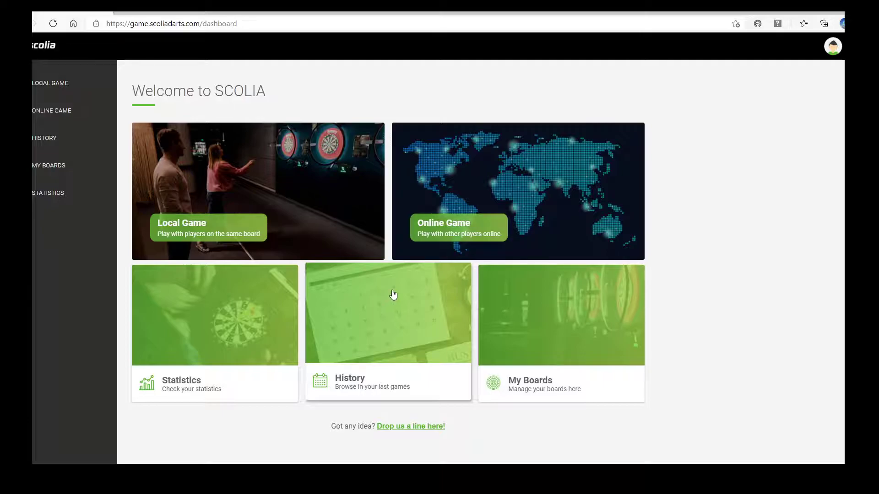
# Set up a local game of type X01 with a score of 301.
pyautogui.click(260, 225)
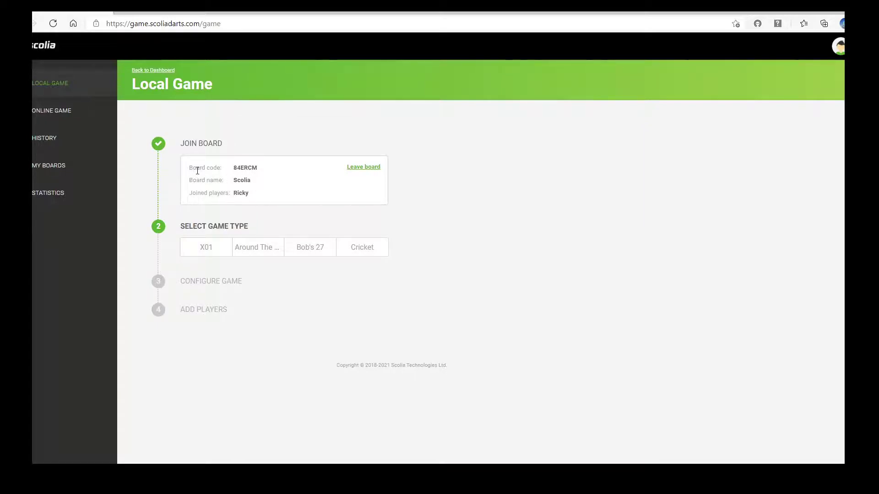
pyautogui.click(219, 254)
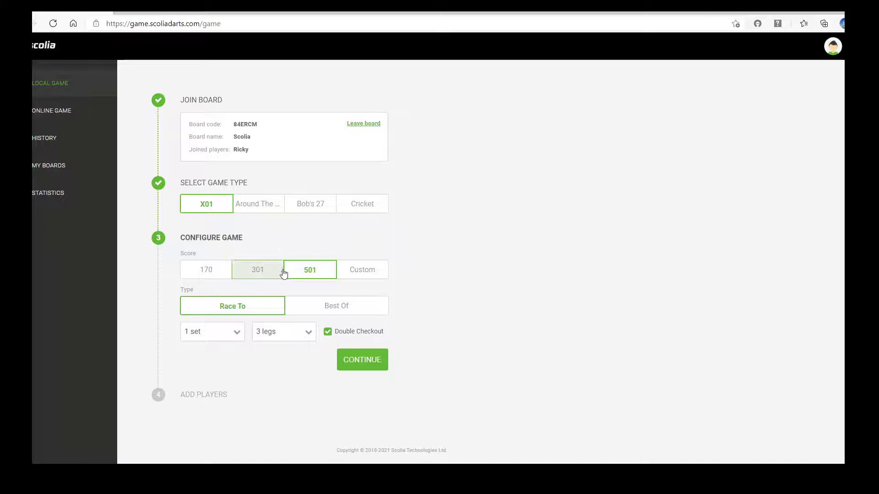
pyautogui.click(357, 273)
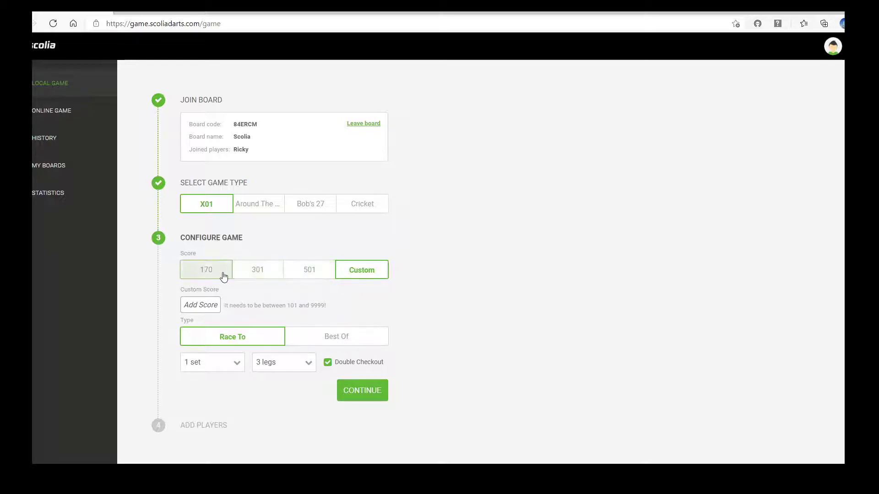
pyautogui.click(267, 274)
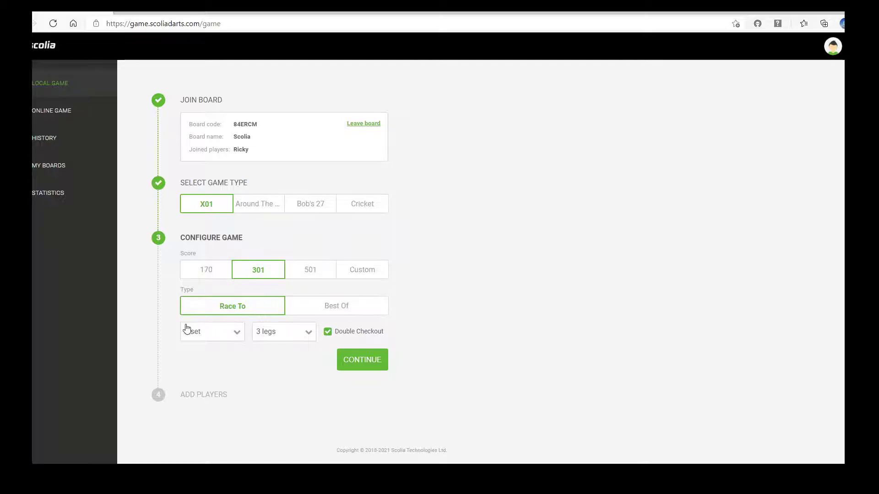
# Review the choices for number of sets and legs, and continue to adding players with 1 set and 3 legs.
pyautogui.click(236, 335)
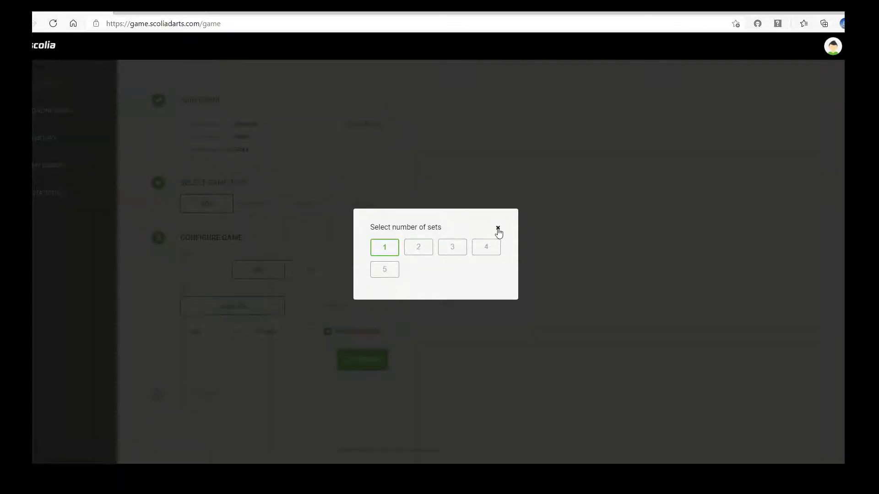
pyautogui.click(498, 229)
pyautogui.click(300, 332)
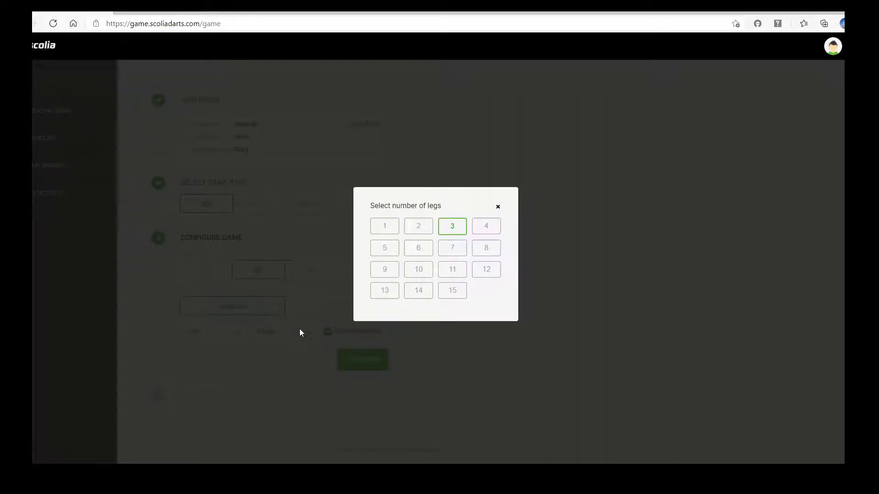
pyautogui.click(498, 208)
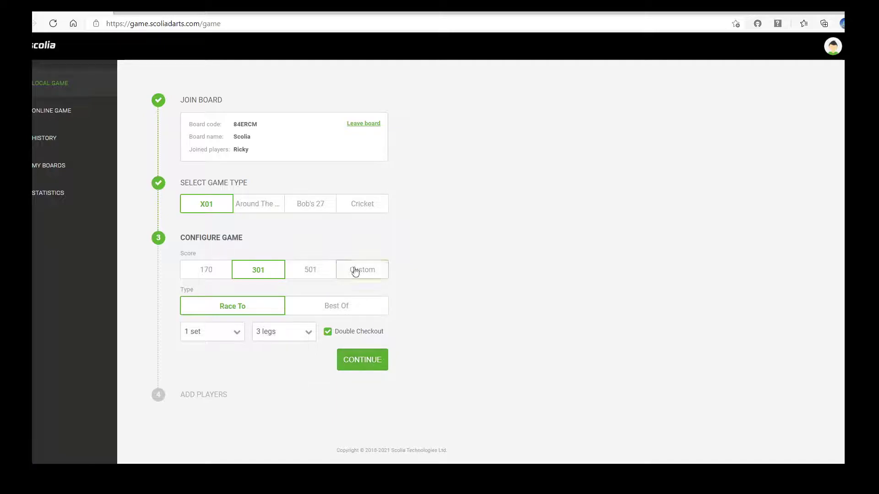
pyautogui.click(354, 357)
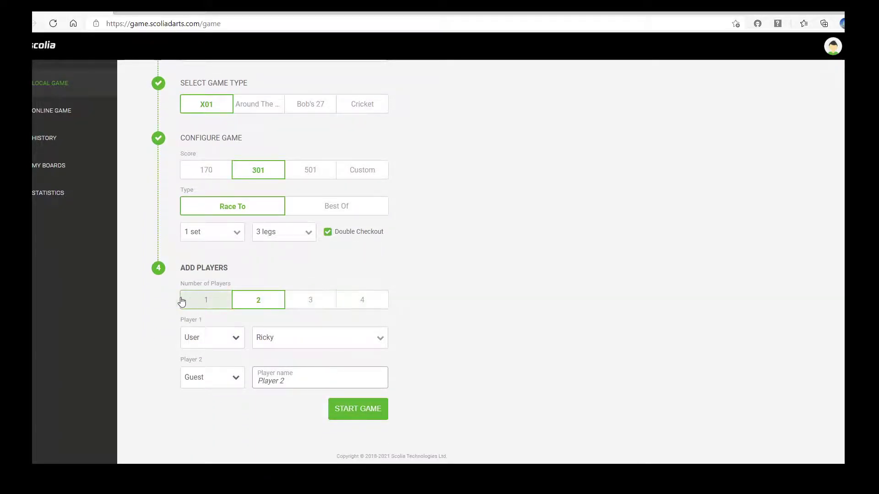
# View the player type options for Player 1 and the list of selectable users.
pyautogui.click(239, 345)
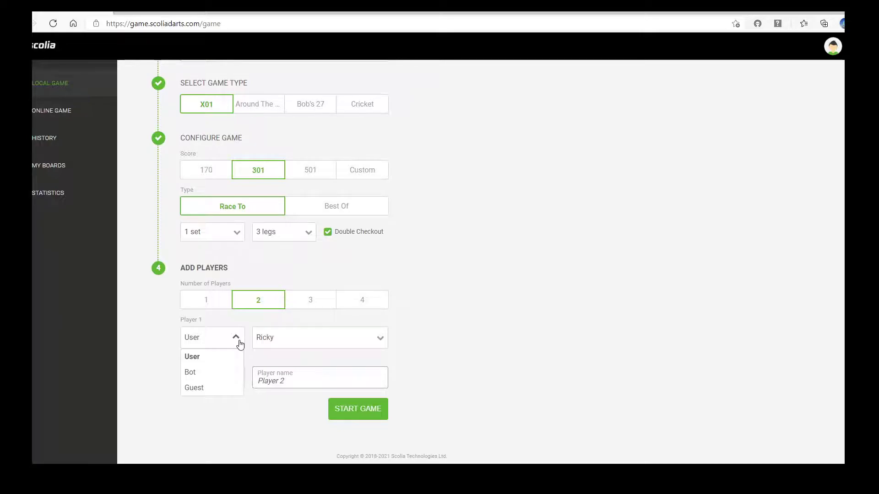
pyautogui.click(379, 339)
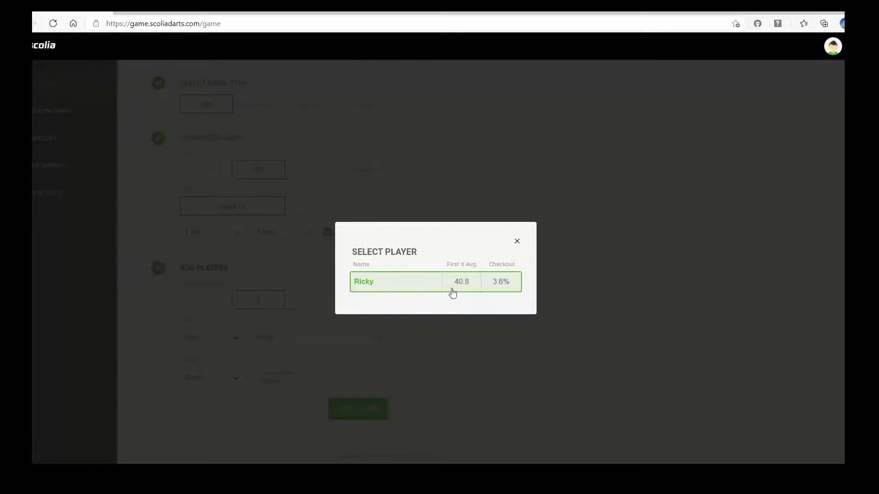
pyautogui.click(517, 242)
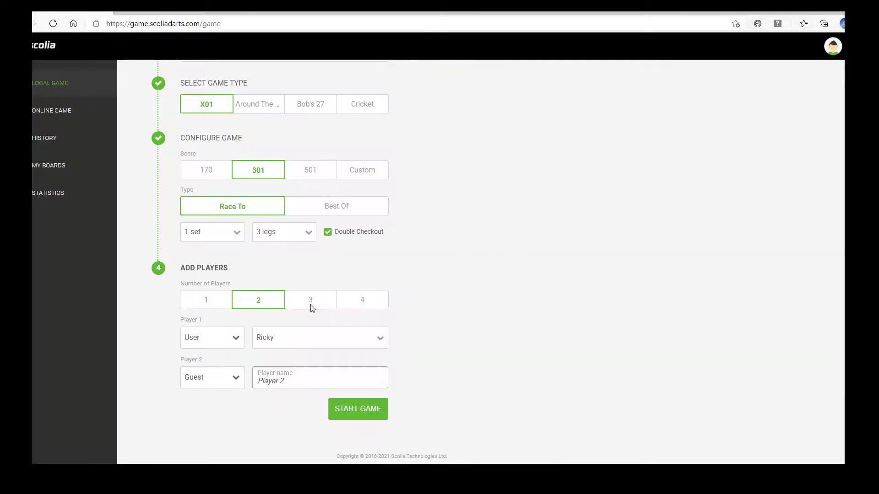
# Try Guest as the Player 1 type, change it to Bot with Personalized Bot difficulty, and review the bot difficulty levels.
pyautogui.click(238, 343)
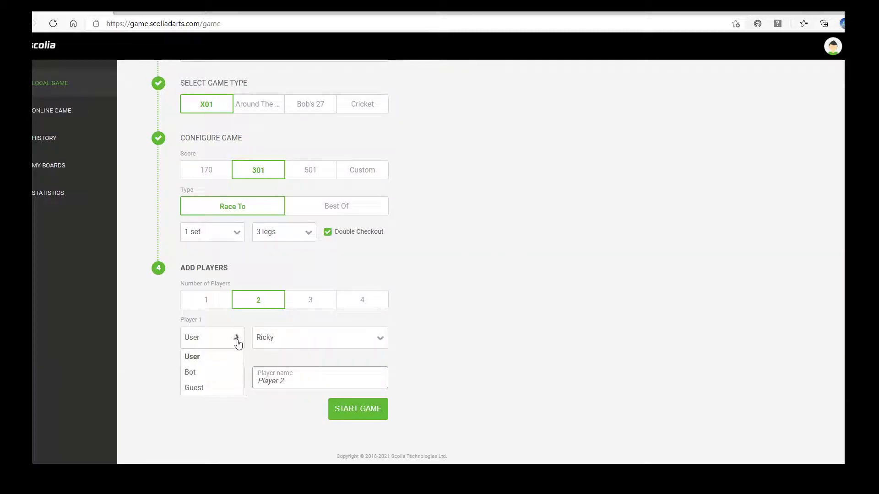
pyautogui.click(212, 388)
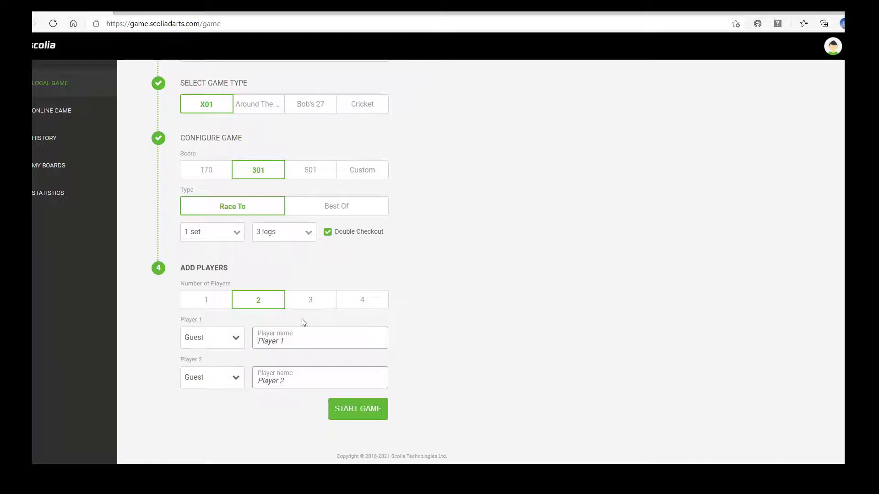
pyautogui.click(230, 339)
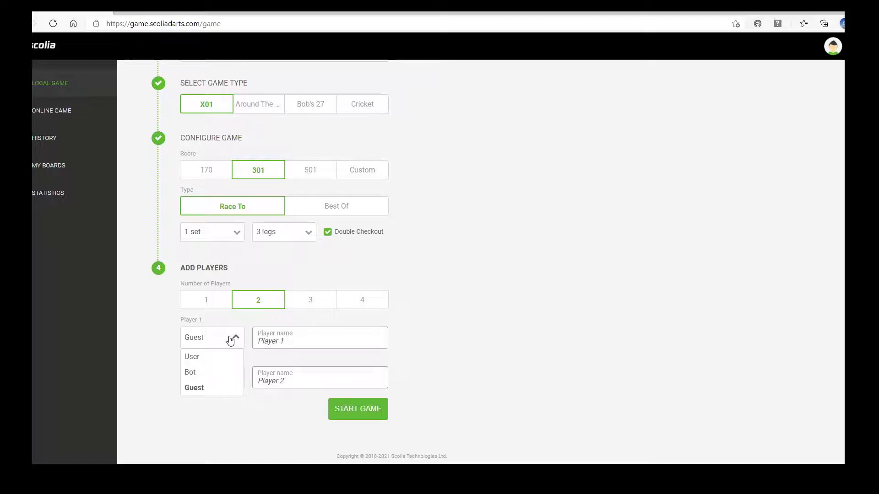
pyautogui.click(201, 373)
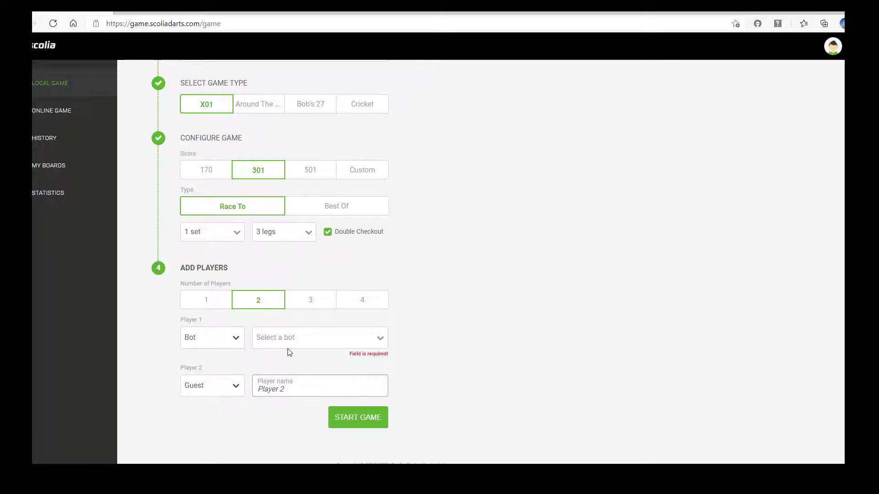
pyautogui.click(378, 339)
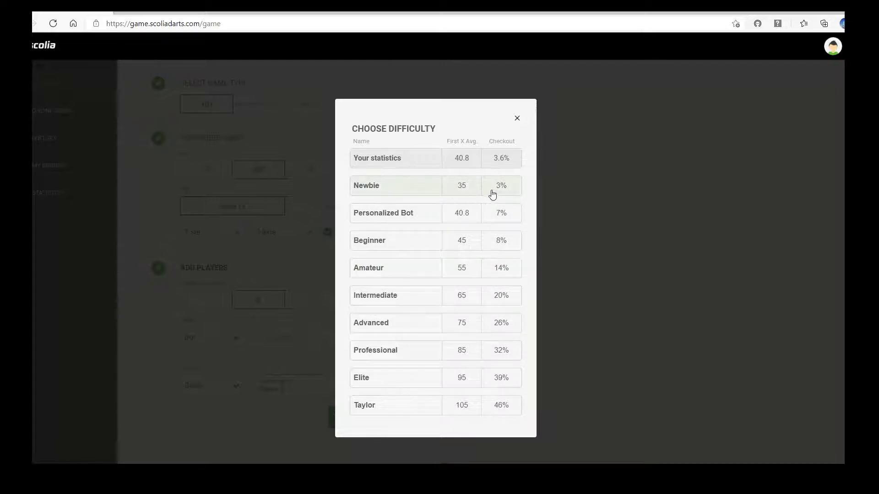
pyautogui.click(430, 217)
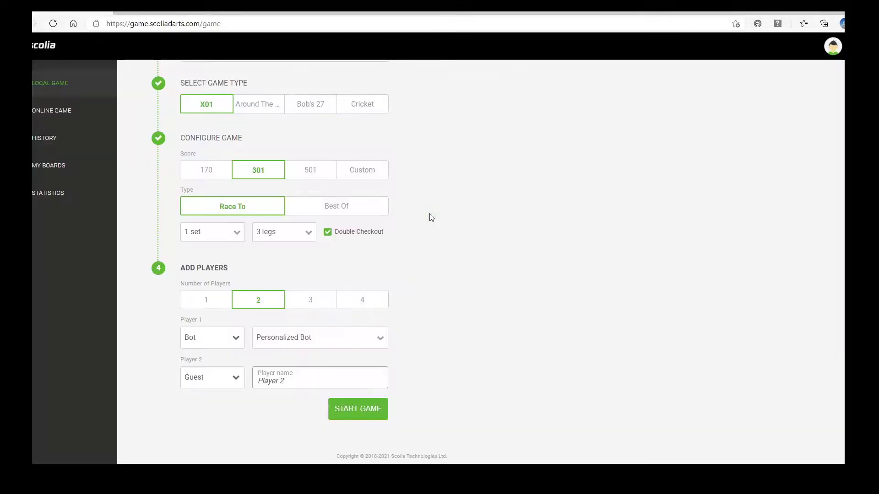
pyautogui.click(369, 340)
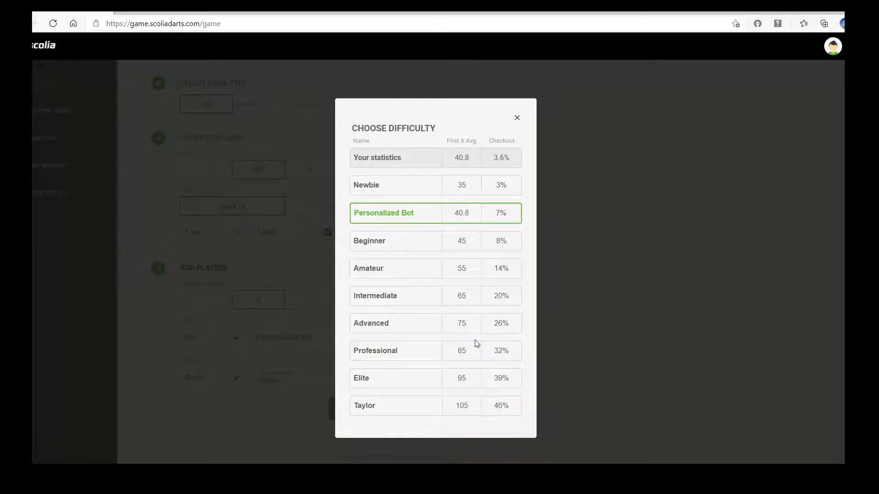
pyautogui.click(517, 119)
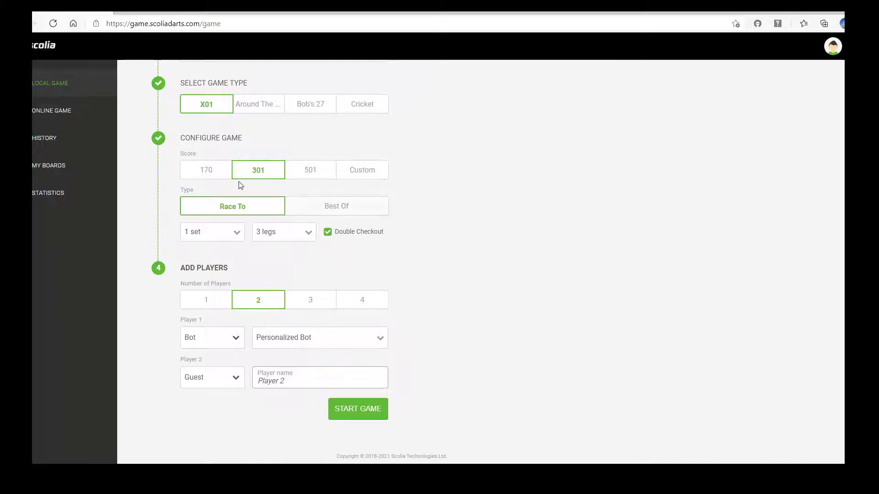
# Compare the configuration options of the Around The Clock, Bob's 27 and Cricket game types, and return to the dashboard.
pyautogui.scroll(3, 493, 261)
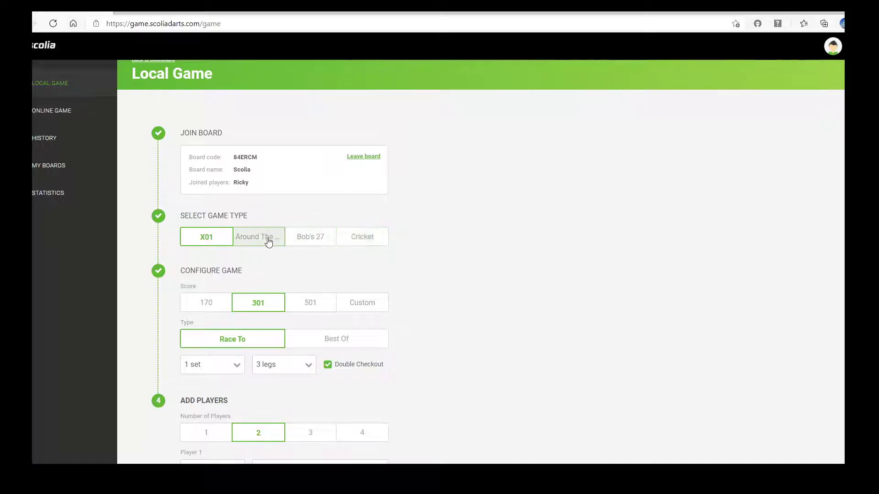
pyautogui.click(268, 239)
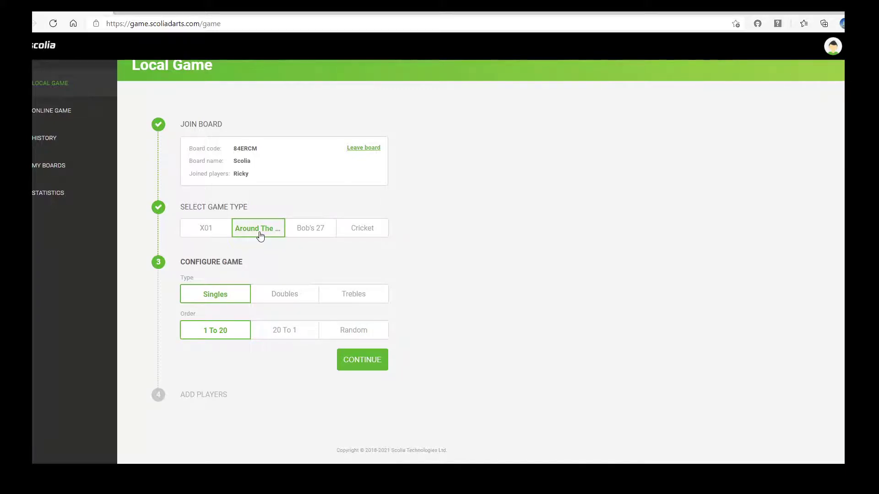
pyautogui.click(324, 238)
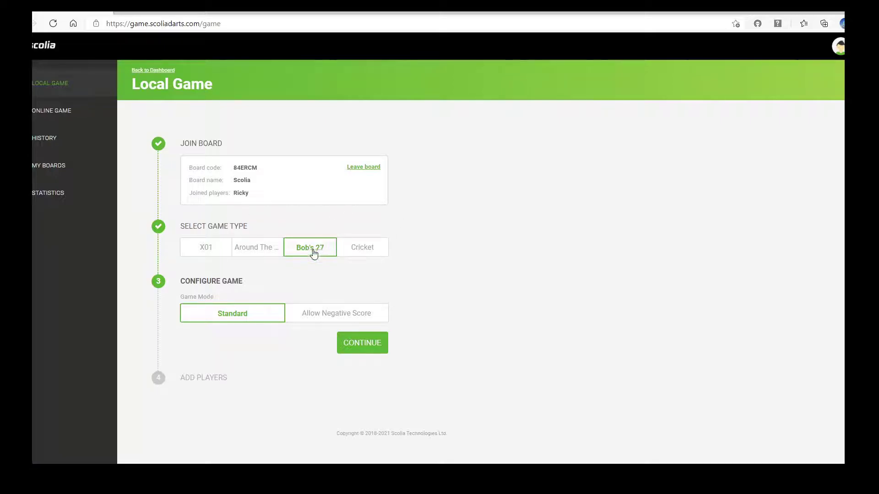
pyautogui.click(370, 251)
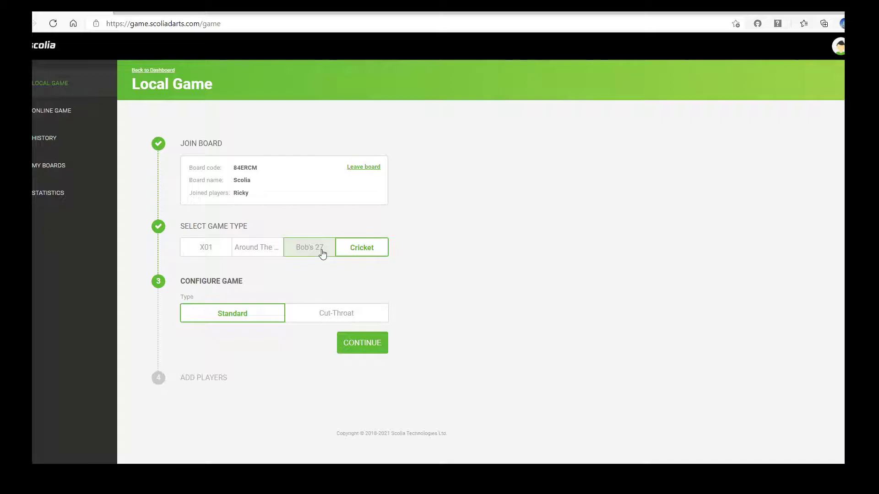
pyautogui.click(262, 251)
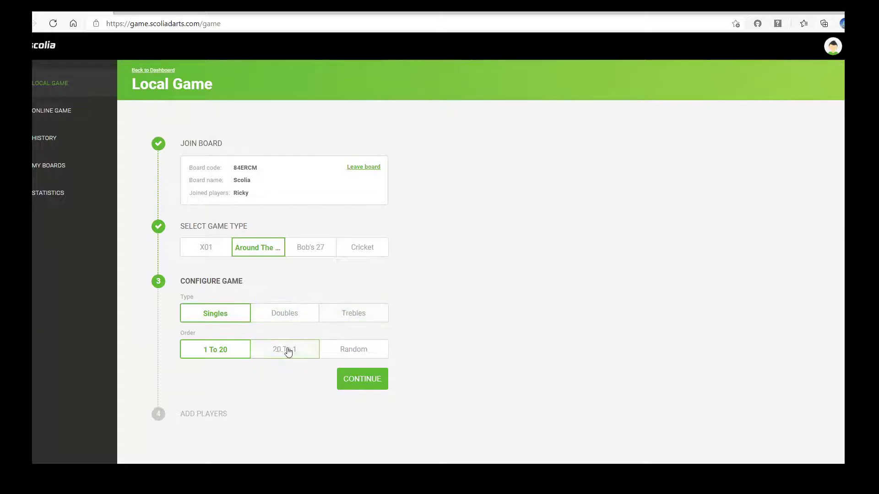
pyautogui.click(312, 249)
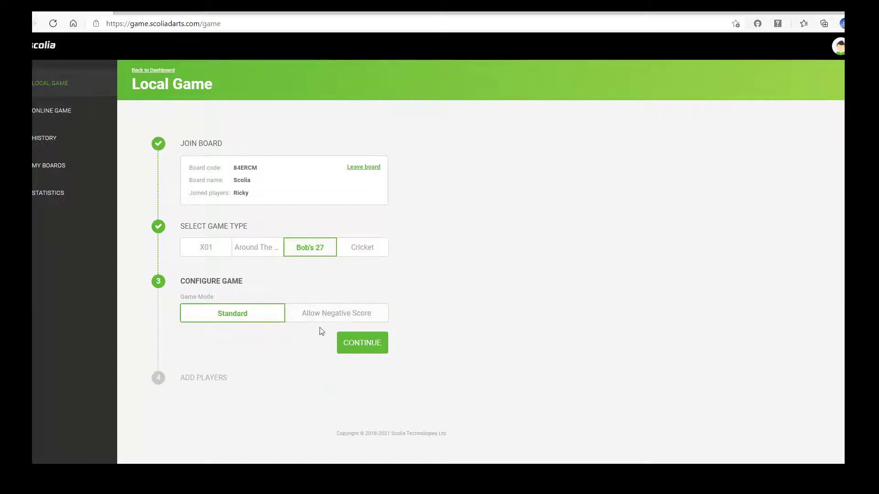
pyautogui.click(364, 249)
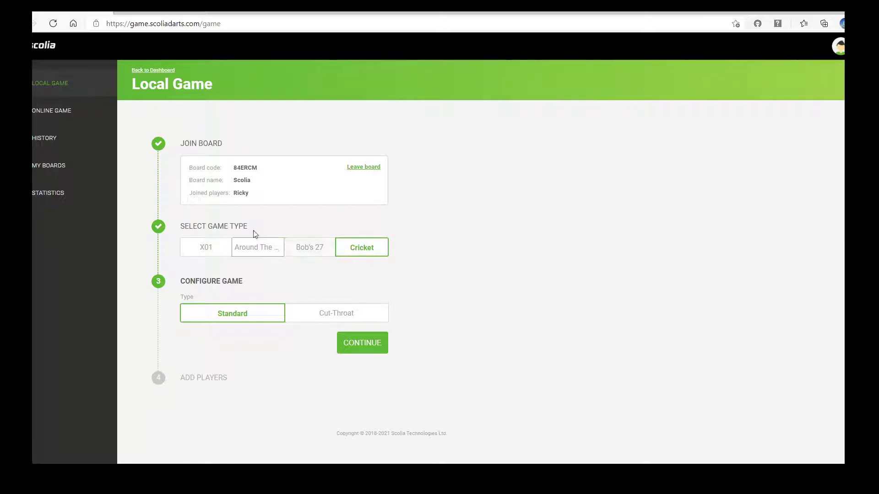
pyautogui.click(160, 71)
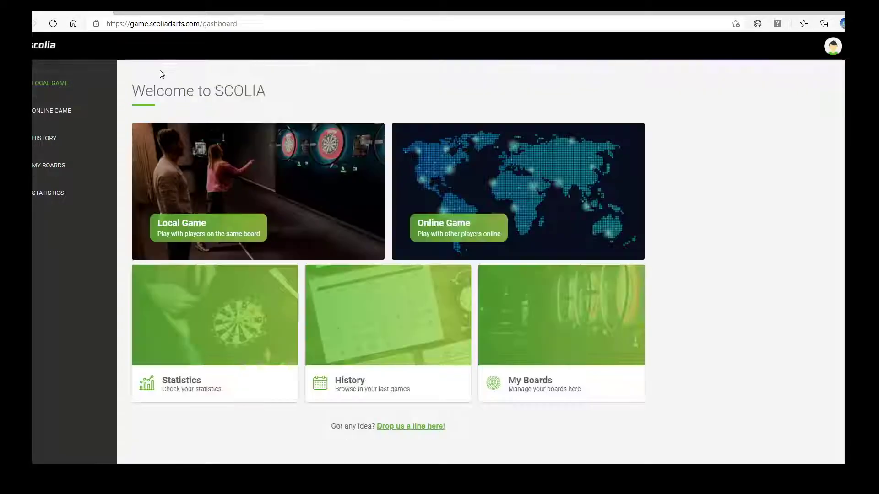
# Enter the online game lobby and sort its player list by AVG.
pyautogui.click(60, 111)
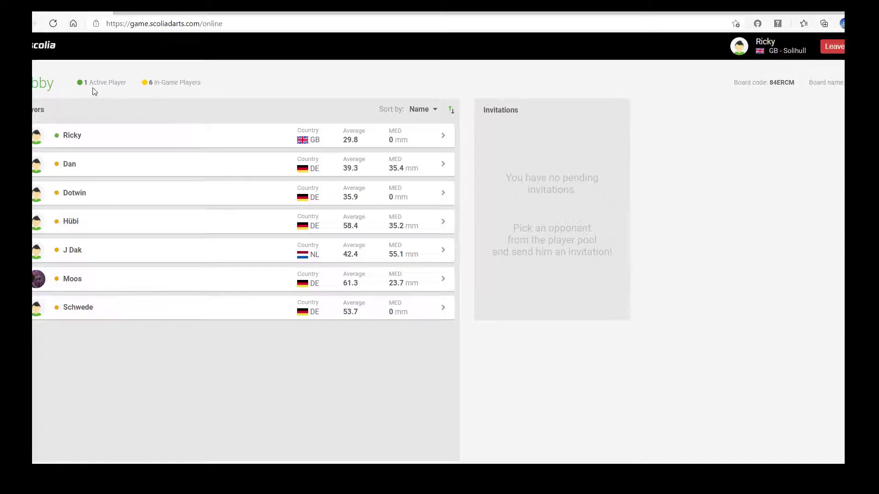
pyautogui.click(437, 110)
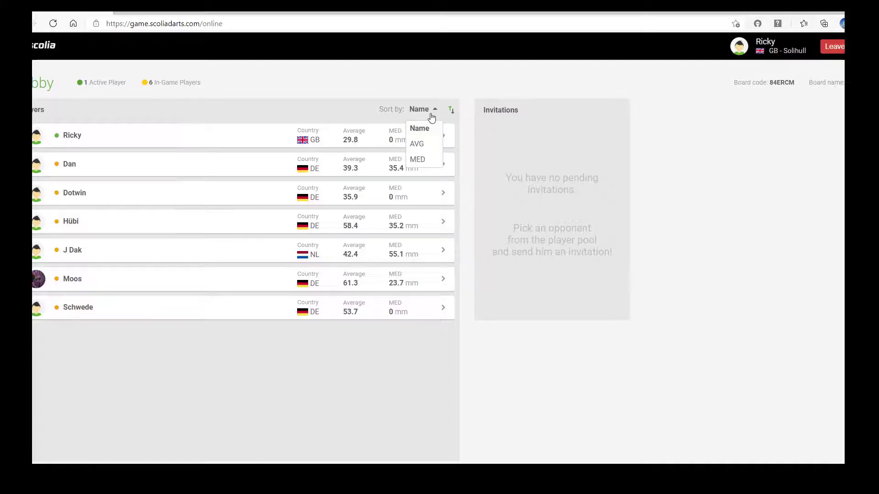
pyautogui.click(417, 144)
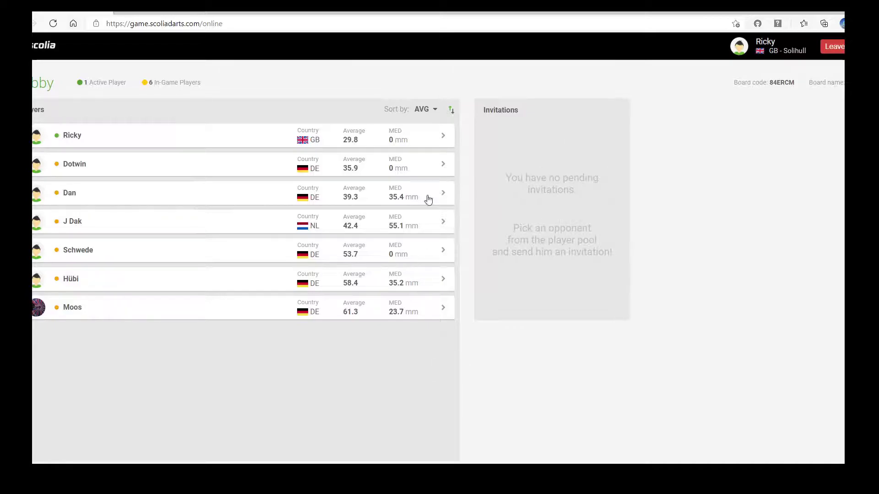
# View the profile of the second player in the lobby list, and leave the lobby for the dashboard.
pyautogui.click(434, 169)
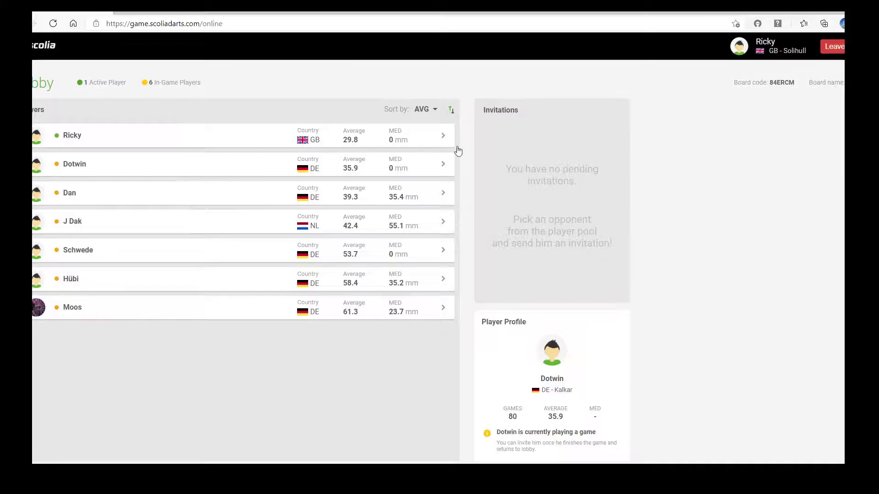
pyautogui.click(834, 46)
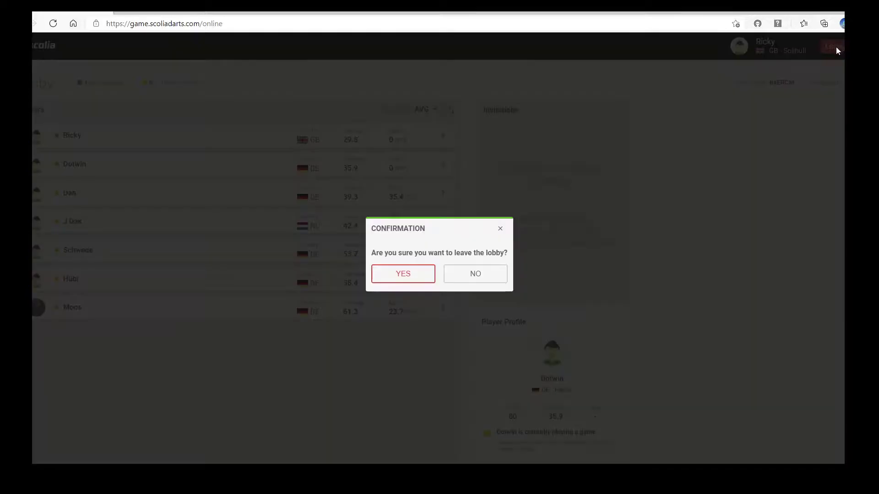
pyautogui.click(422, 278)
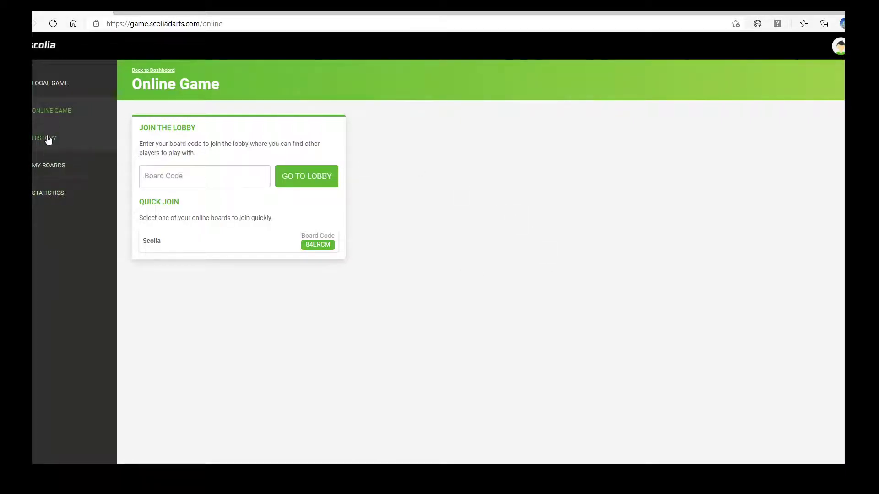
pyautogui.click(44, 45)
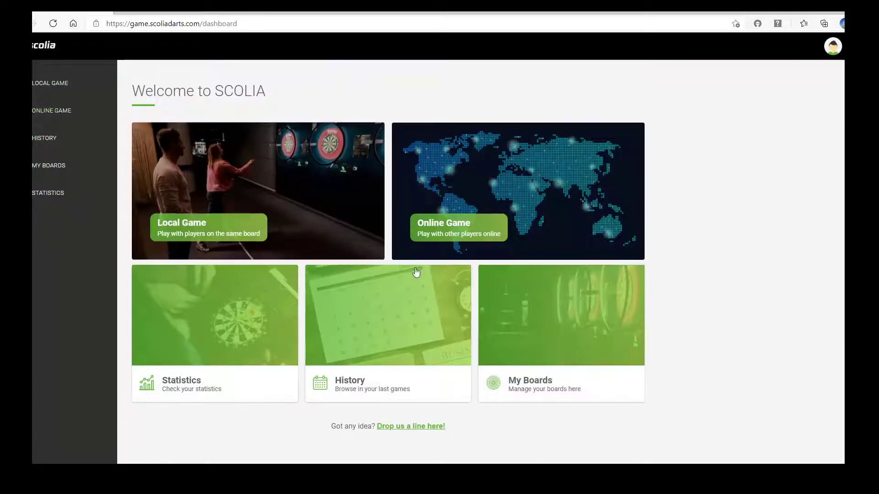
# Review the Statistics pages for X01, Around The Clock, Bob's 27 and Cricket, returning to X01.
pyautogui.click(256, 331)
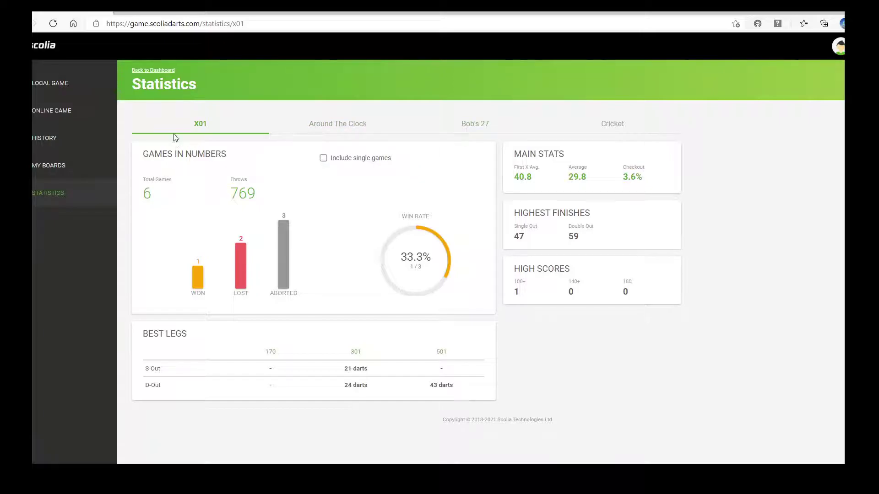
pyautogui.click(339, 131)
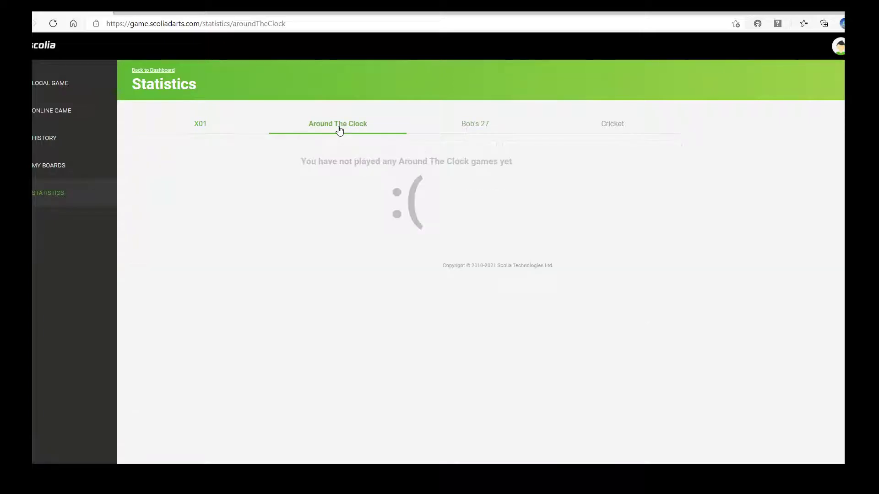
pyautogui.click(471, 121)
pyautogui.click(604, 123)
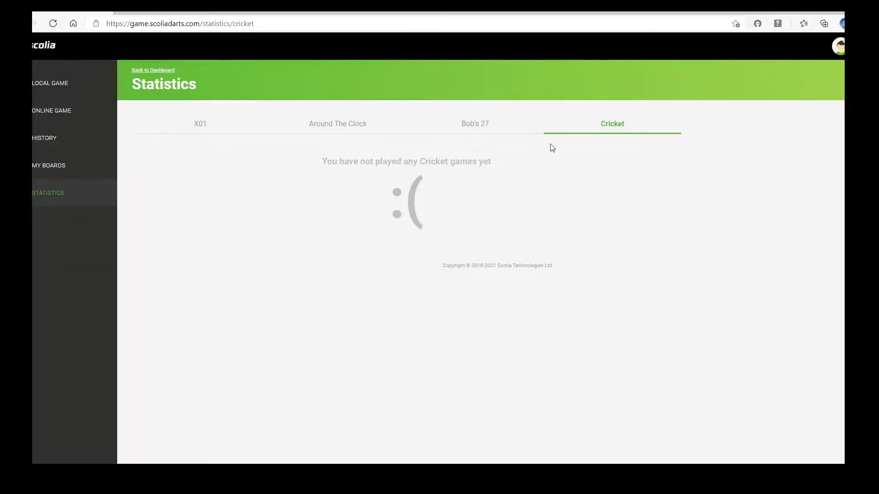
pyautogui.click(204, 127)
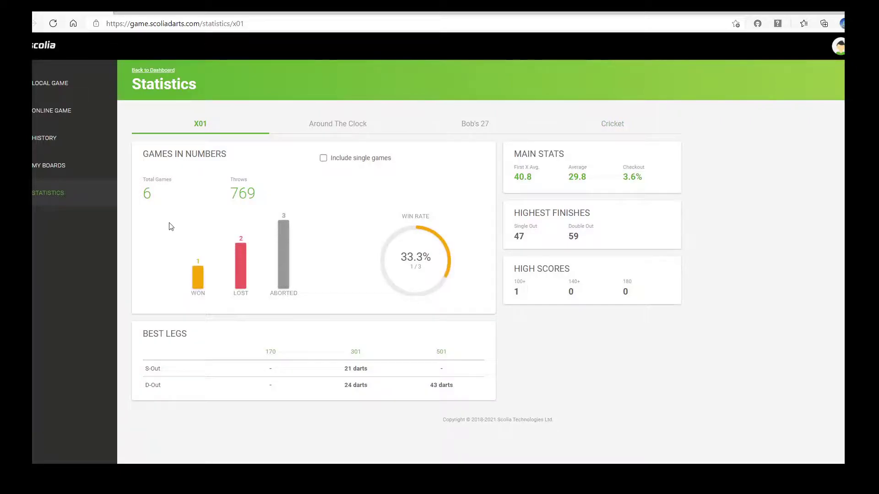
# Compare the X01 statistics with single games included and excluded, and return to the dashboard.
pyautogui.click(323, 158)
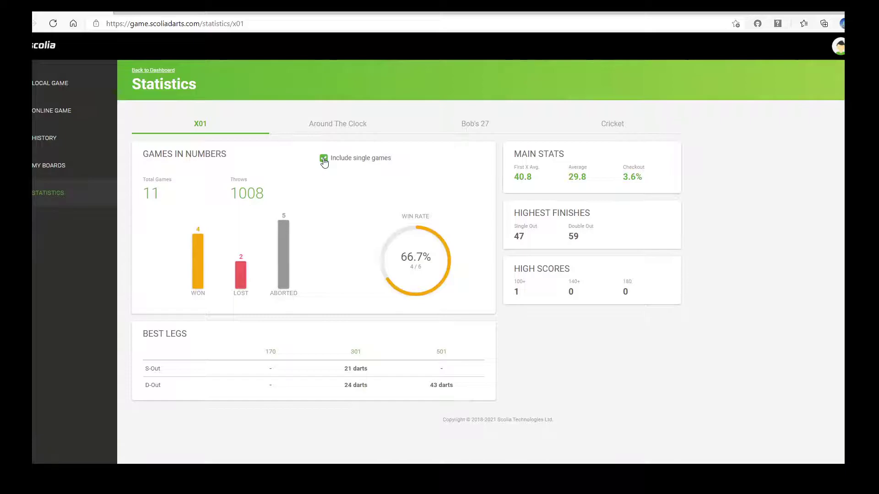
pyautogui.click(323, 160)
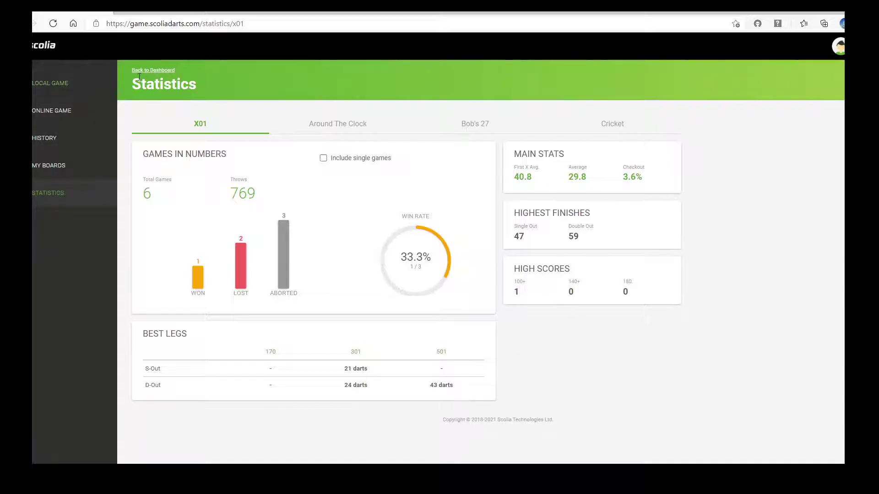
pyautogui.click(152, 71)
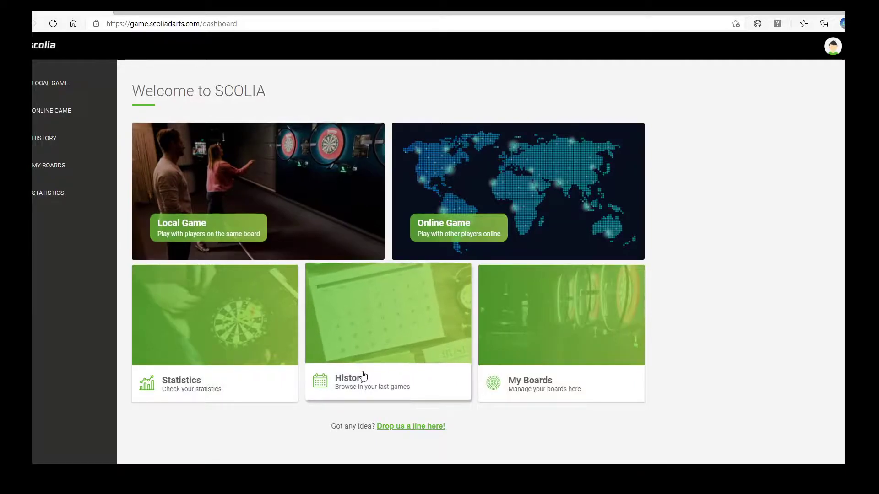
# Open the game history and view the calendar for jumping to a date.
pyautogui.click(381, 346)
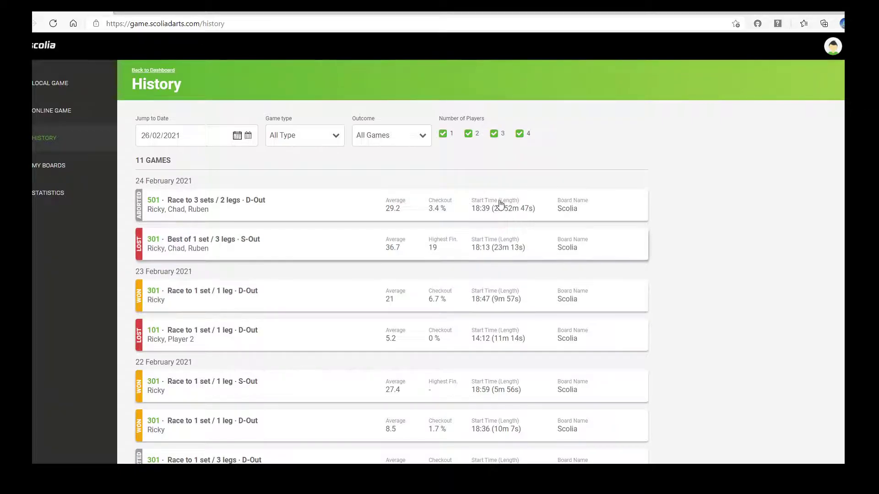
pyautogui.click(236, 136)
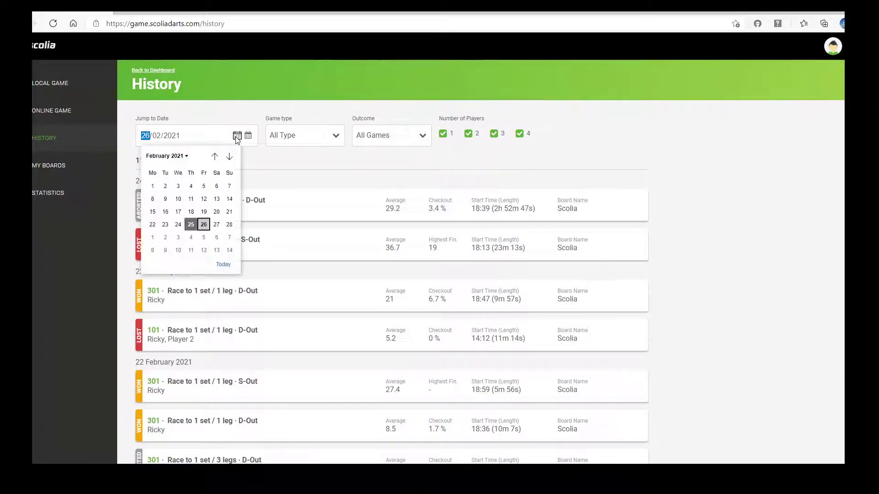
pyautogui.click(236, 137)
pyautogui.click(236, 137)
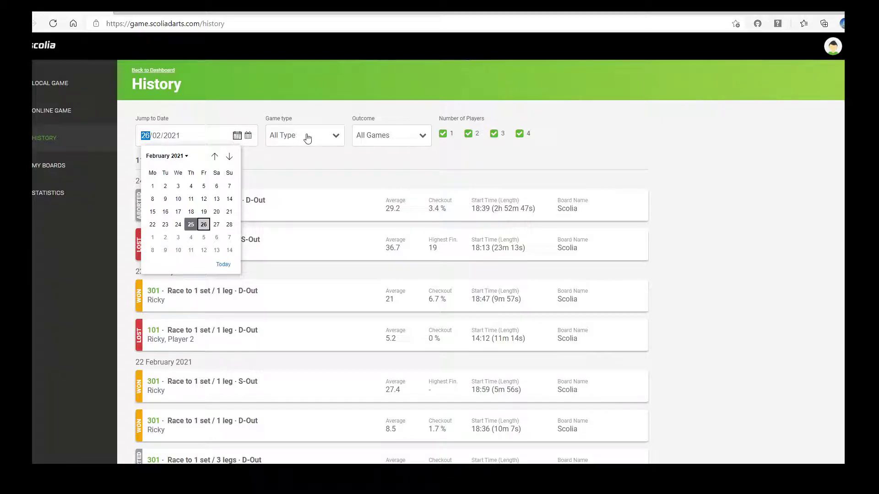
# Filter the game history by the X01 game type.
pyautogui.click(333, 137)
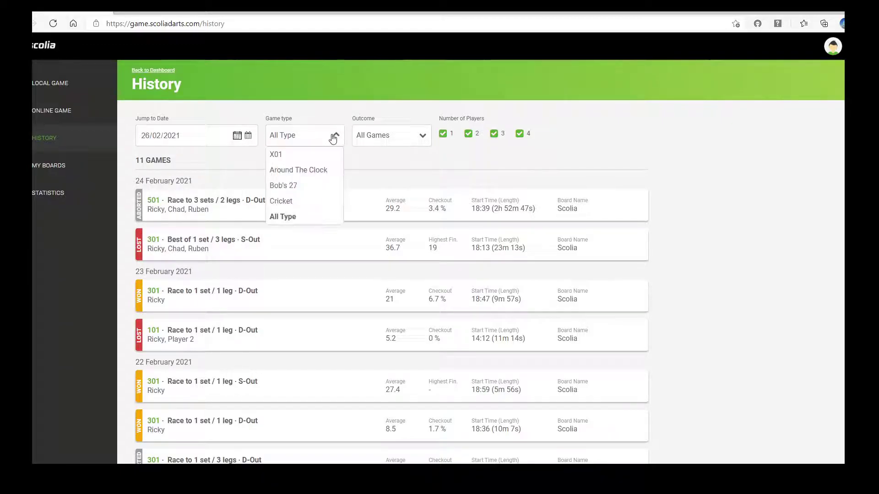
pyautogui.click(303, 156)
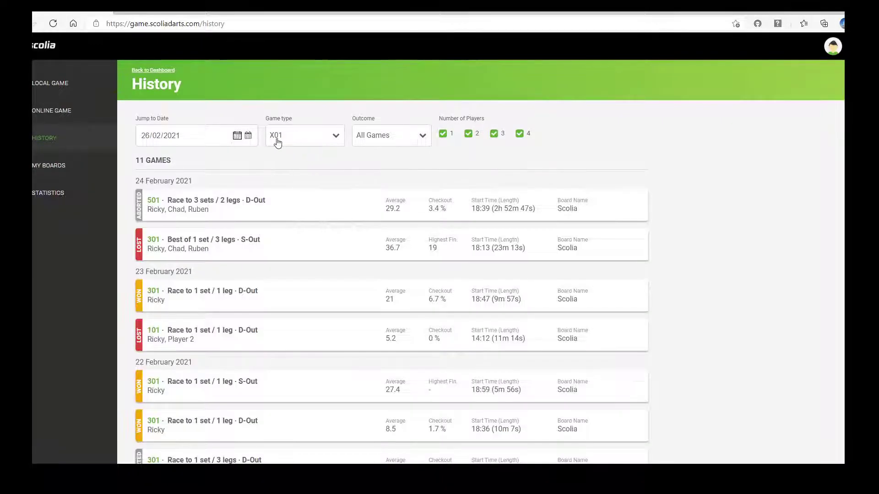
# View the outcome filter options, then restrict the game history to three-player games only.
pyautogui.click(420, 136)
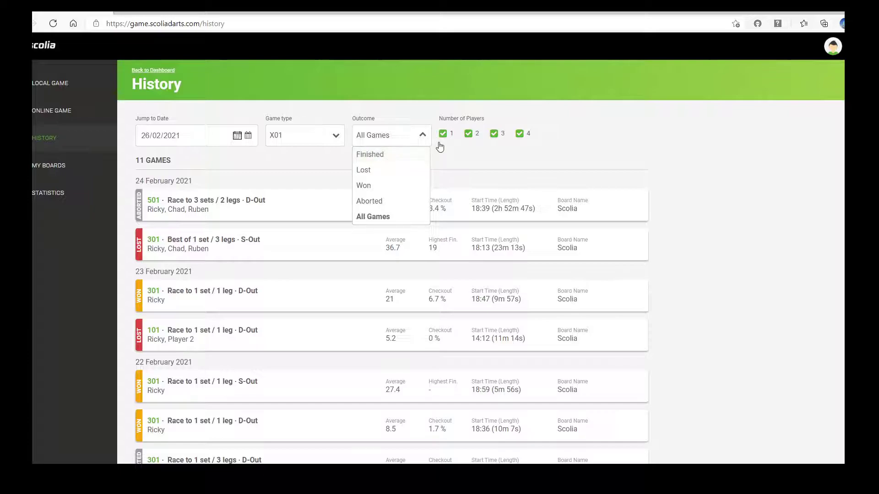
pyautogui.click(485, 147)
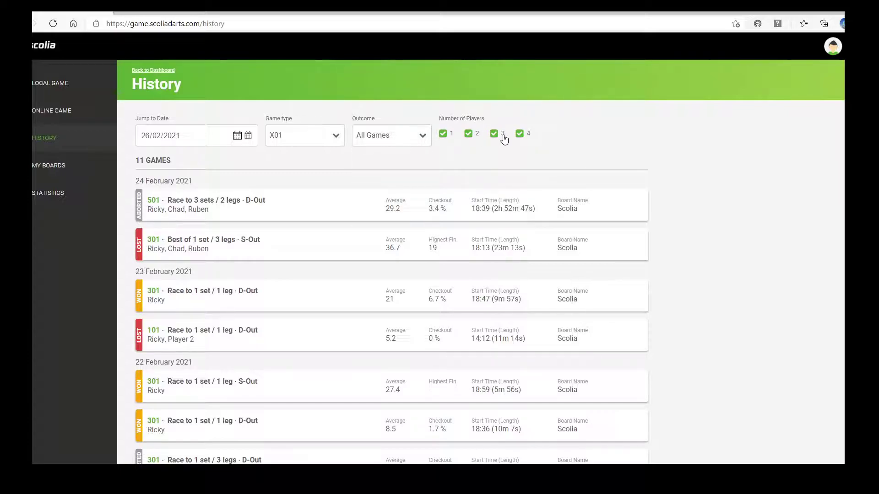
pyautogui.click(520, 134)
pyautogui.click(494, 134)
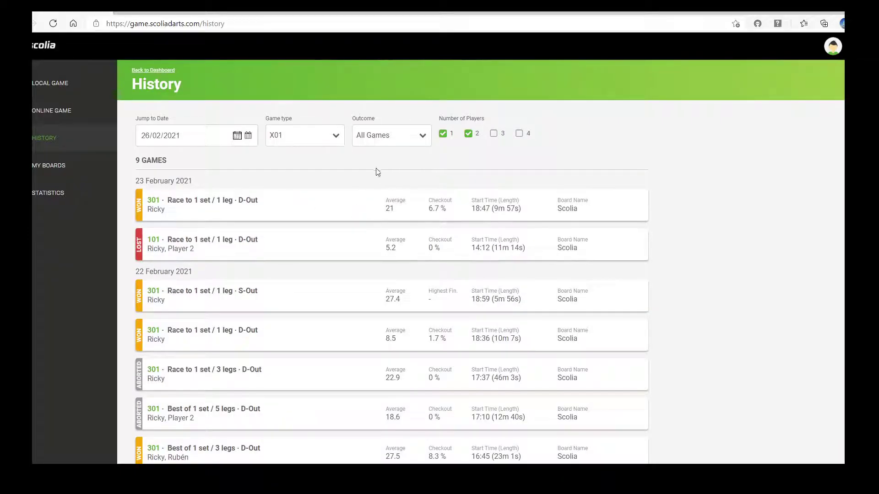
pyautogui.click(494, 134)
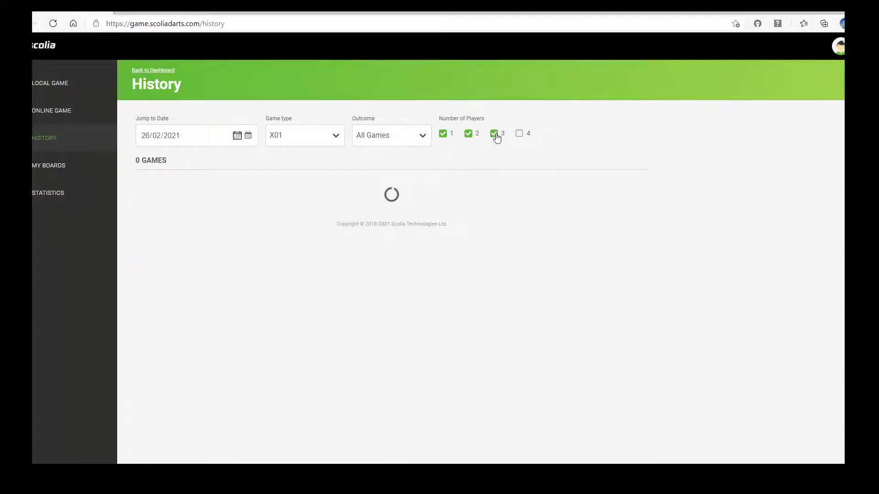
pyautogui.click(443, 134)
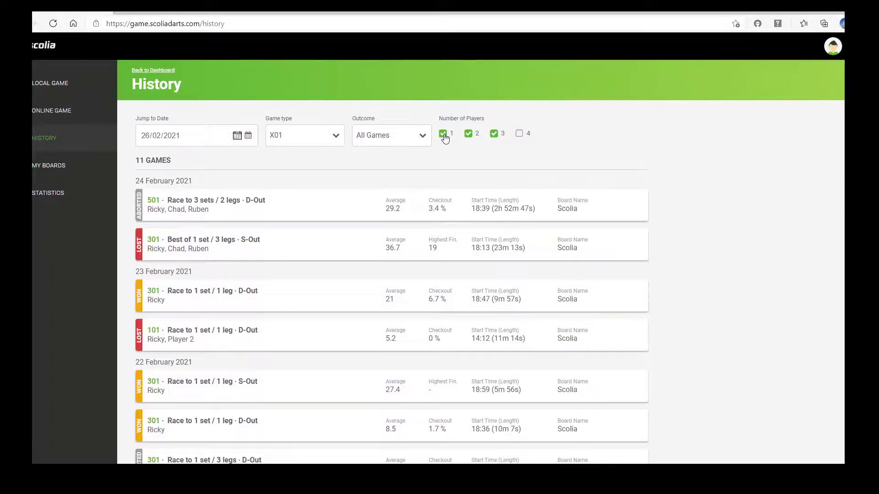
pyautogui.click(468, 134)
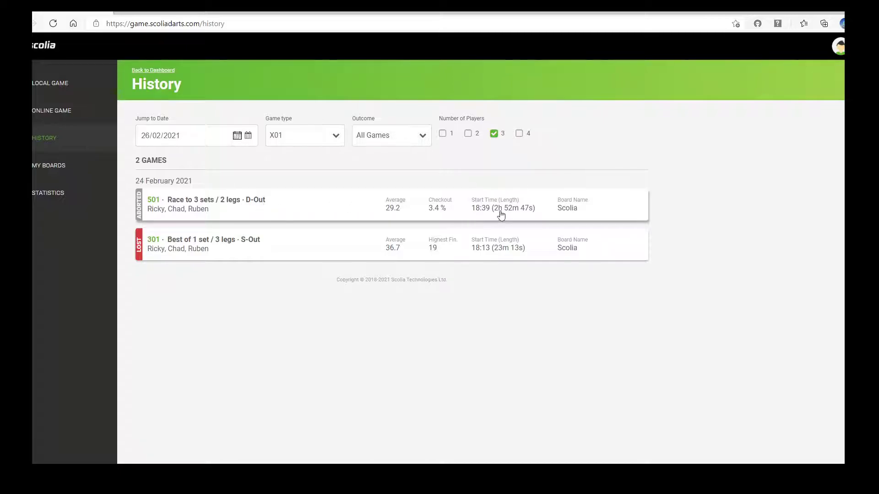
# Open the aborted 501 game from 24 February 2021 and show its statistics for set 1, leg 1.
pyautogui.click(368, 209)
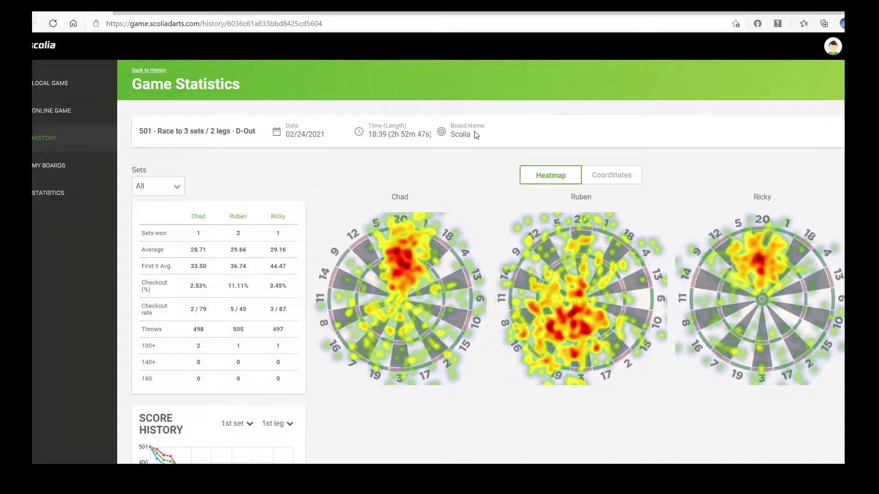
pyautogui.click(175, 189)
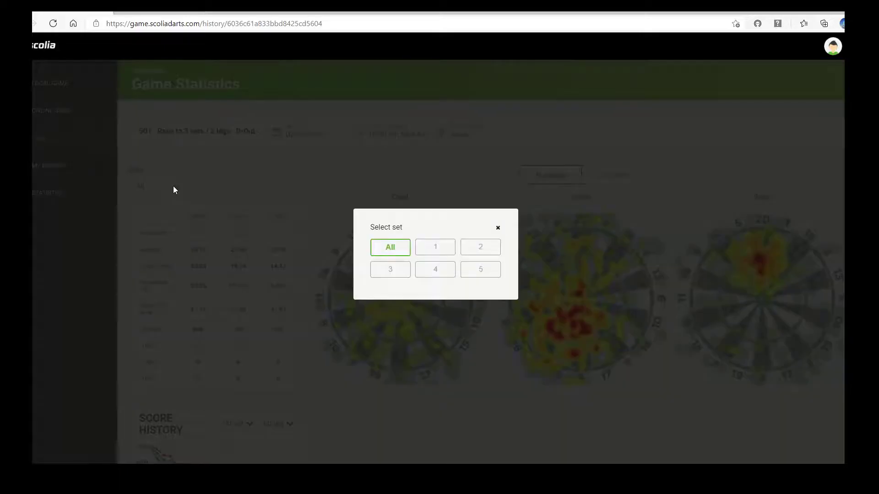
pyautogui.click(435, 248)
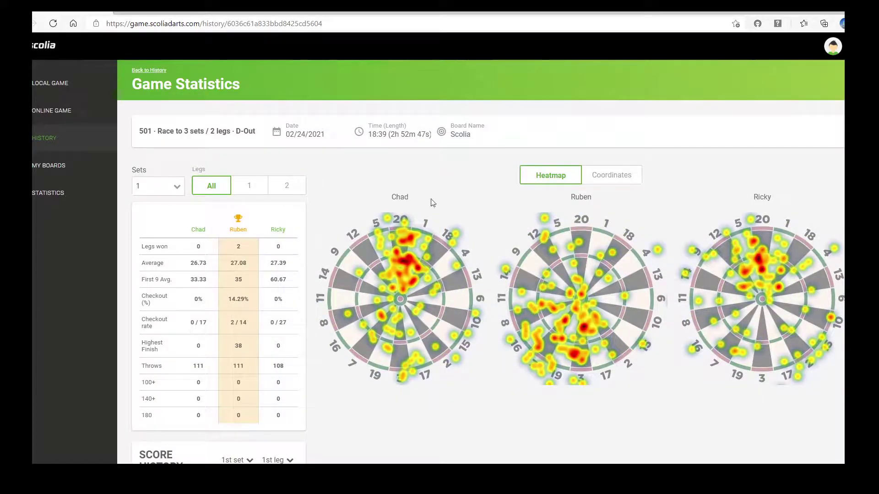
pyautogui.click(250, 190)
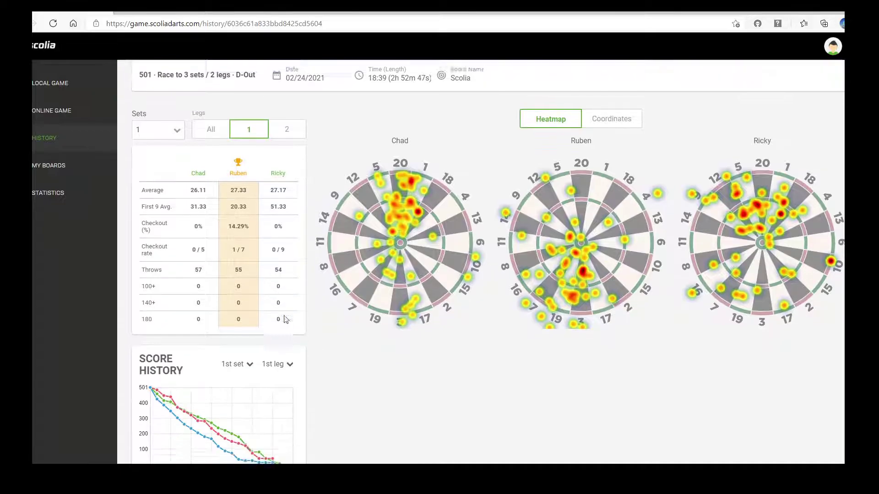
# Examine the score history chart for the first leg of the first set.
pyautogui.scroll(-3, 284, 316)
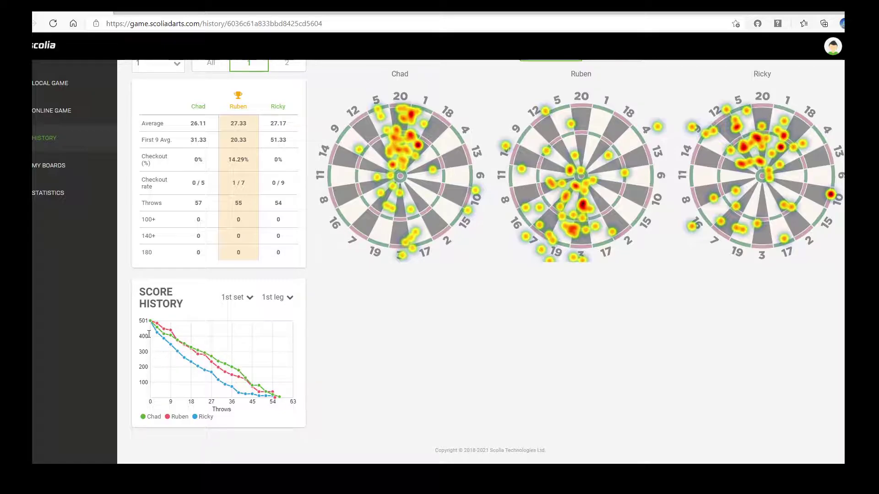
pyautogui.moveTo(150, 325)
pyautogui.scroll(3, 465, 341)
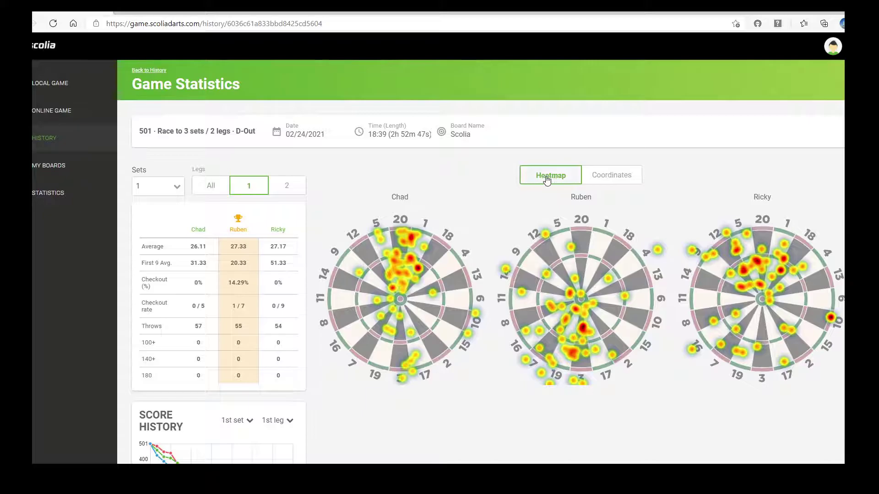
# Show the dartboard throws as coordinates and inspect individual points on the score history chart.
pyautogui.click(612, 181)
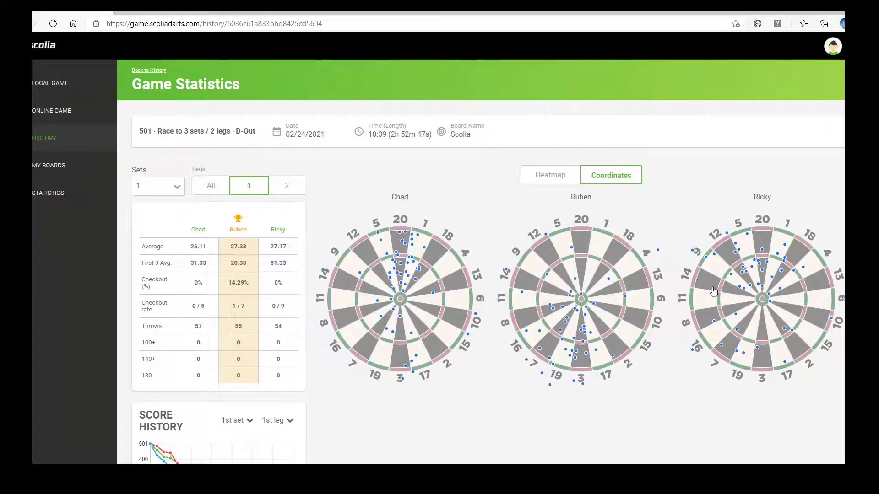
pyautogui.scroll(-3, 673, 305)
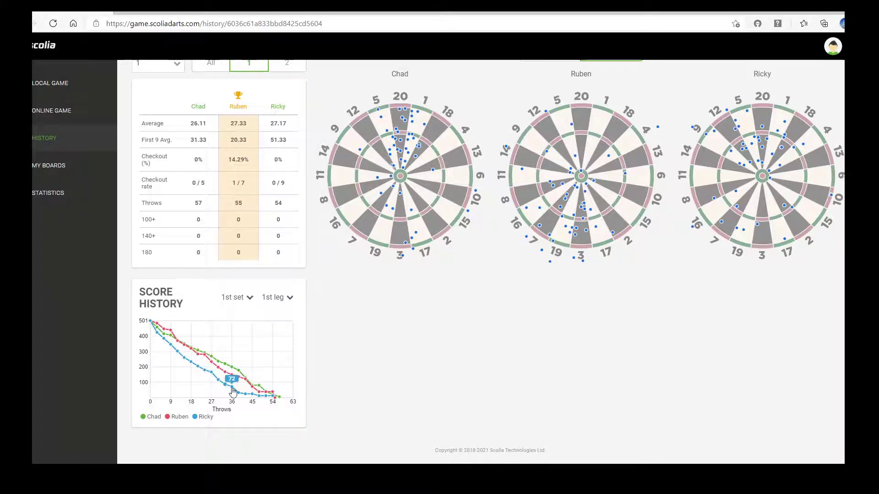
pyautogui.moveTo(211, 365)
pyautogui.scroll(3, 362, 364)
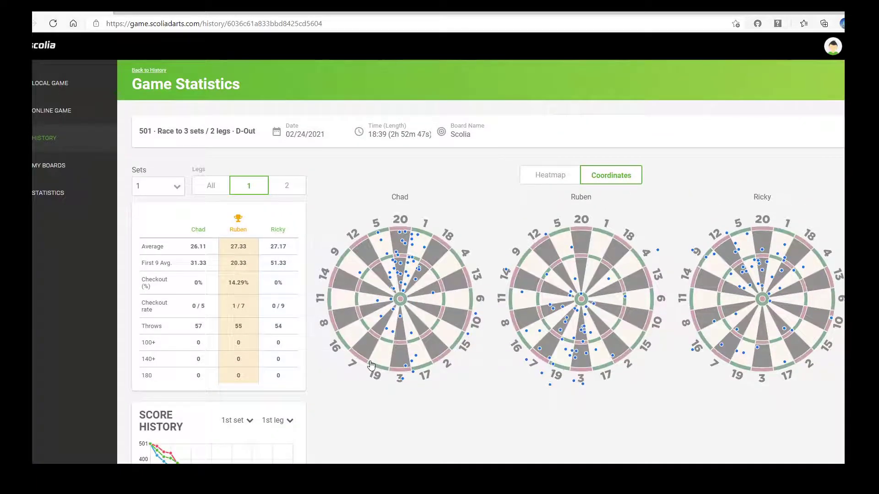
# Show the 2nd leg in the score history chart and leg 2 in the game statistics.
pyautogui.scroll(-3, 370, 365)
pyautogui.click(288, 298)
pyautogui.click(275, 332)
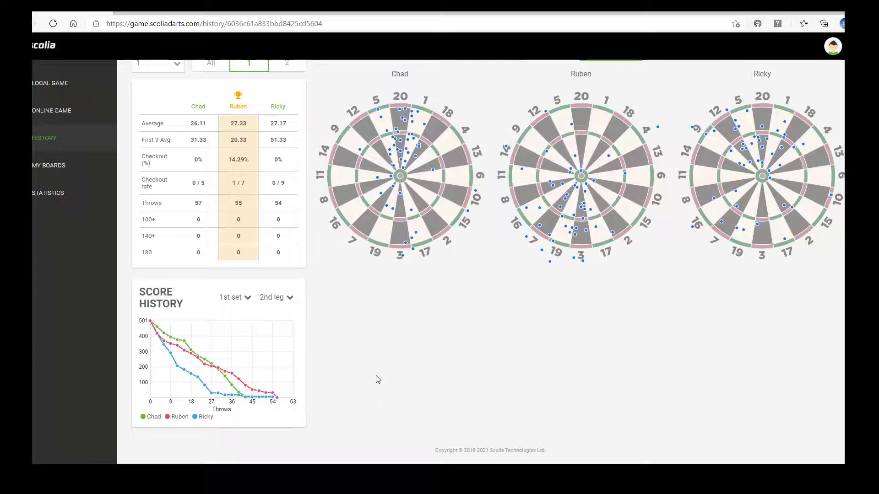
pyautogui.scroll(3, 378, 380)
pyautogui.click(287, 187)
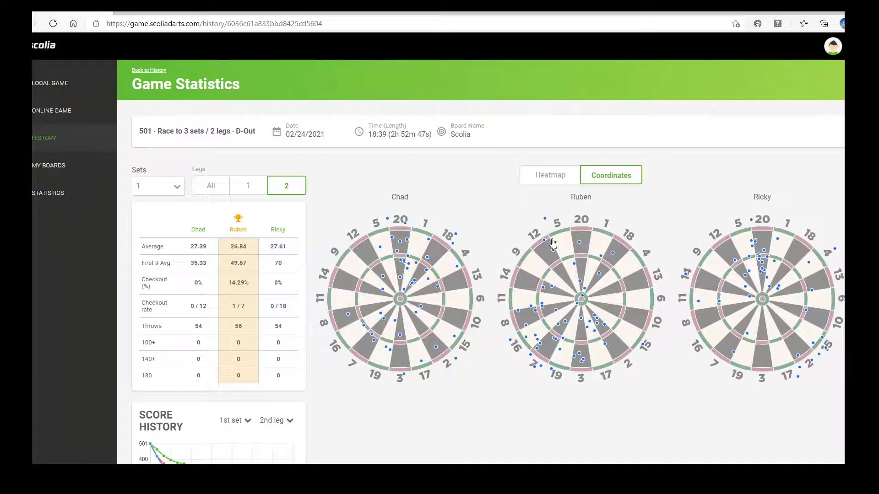
# Step the score history chart through the 2nd, 3rd and 4th sets and view its leg options.
pyautogui.scroll(-3, 545, 319)
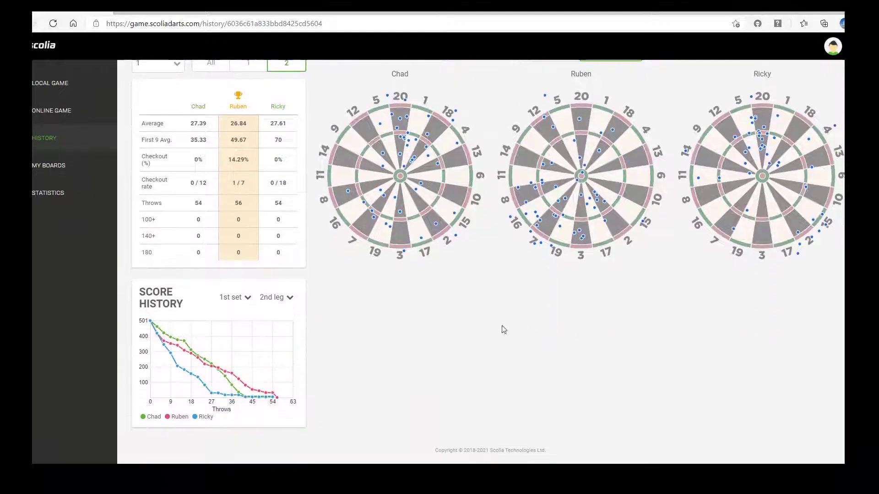
pyautogui.click(234, 300)
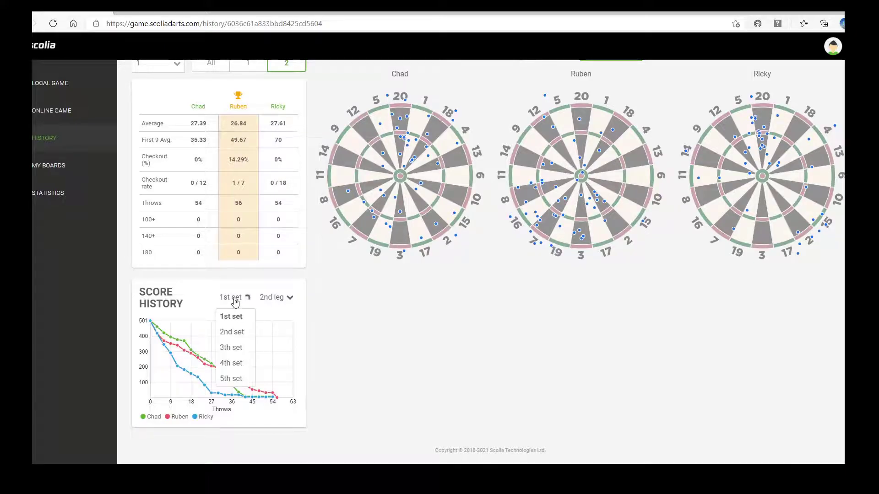
pyautogui.click(232, 332)
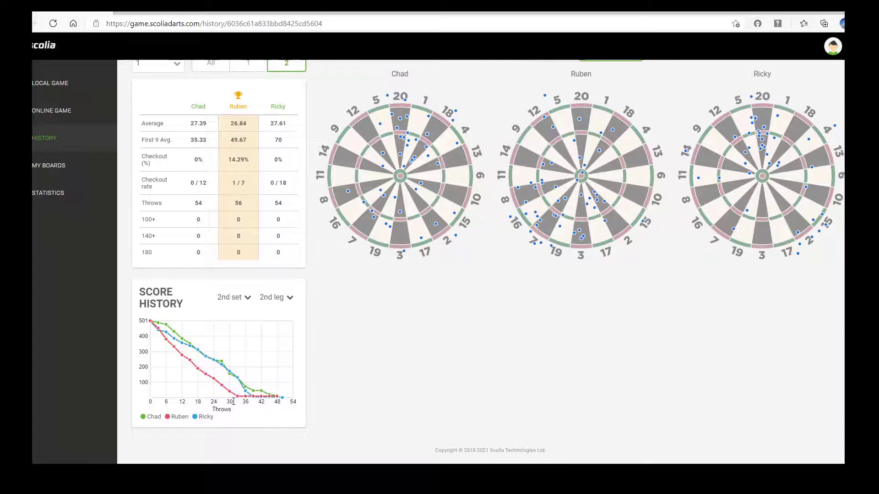
pyautogui.moveTo(253, 402)
pyautogui.click(235, 303)
pyautogui.click(232, 347)
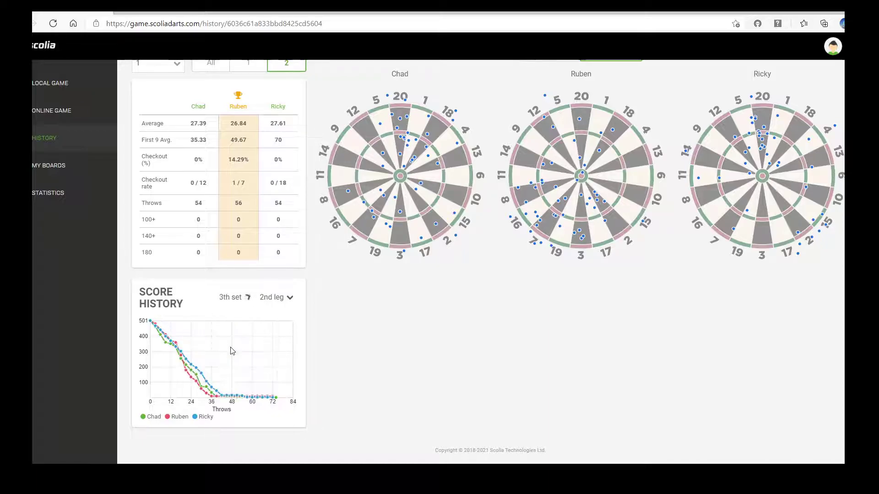
pyautogui.click(230, 298)
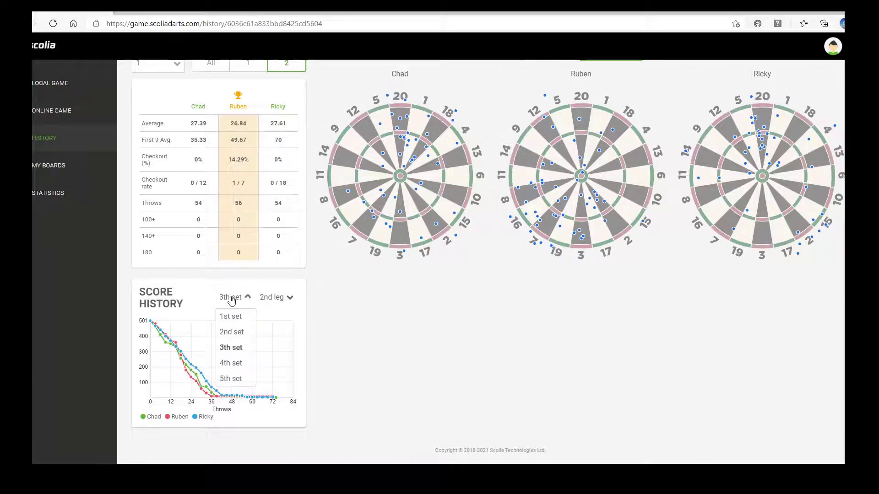
pyautogui.click(229, 364)
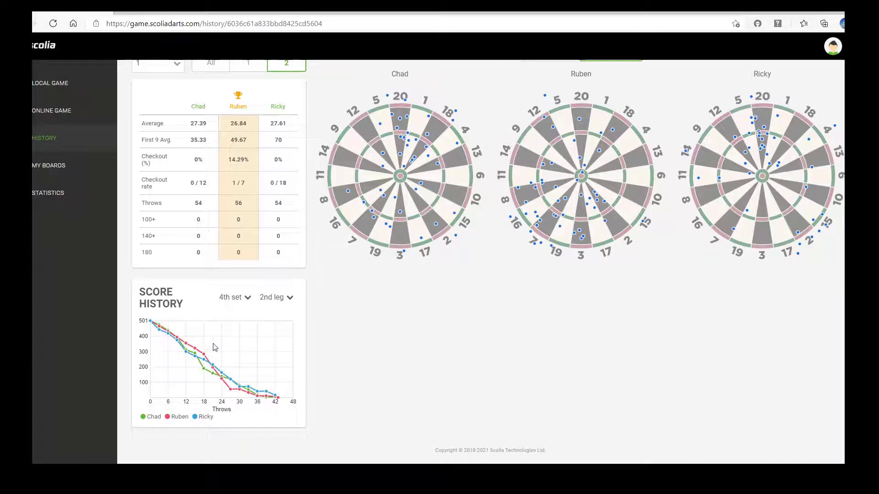
pyautogui.click(274, 303)
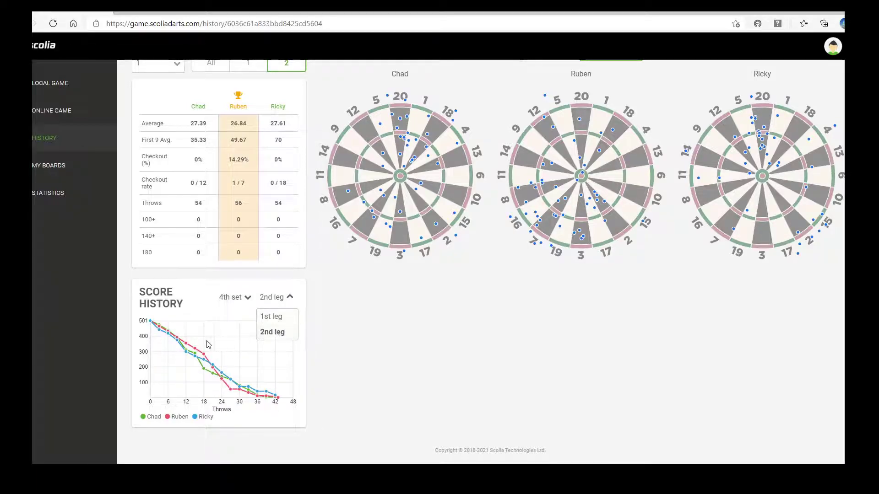
pyautogui.click(233, 343)
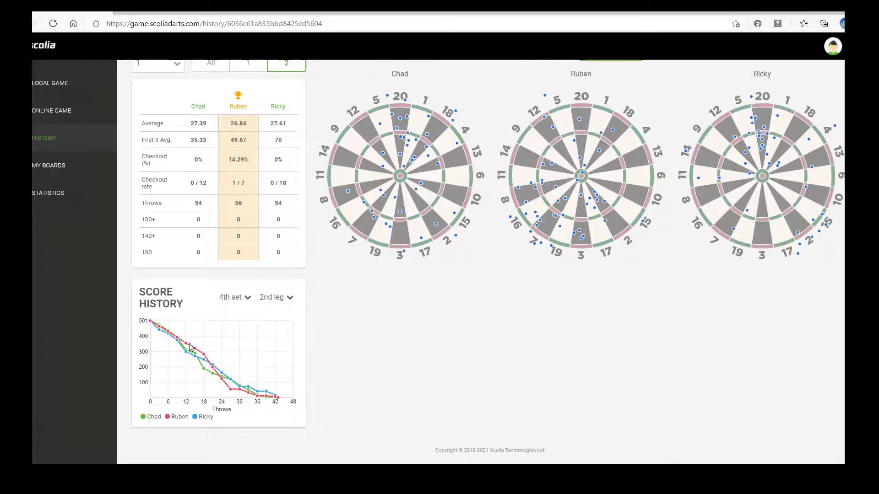
# Switch the dartboards back to the heatmap and show the statistics for all sets.
pyautogui.scroll(3, 461, 405)
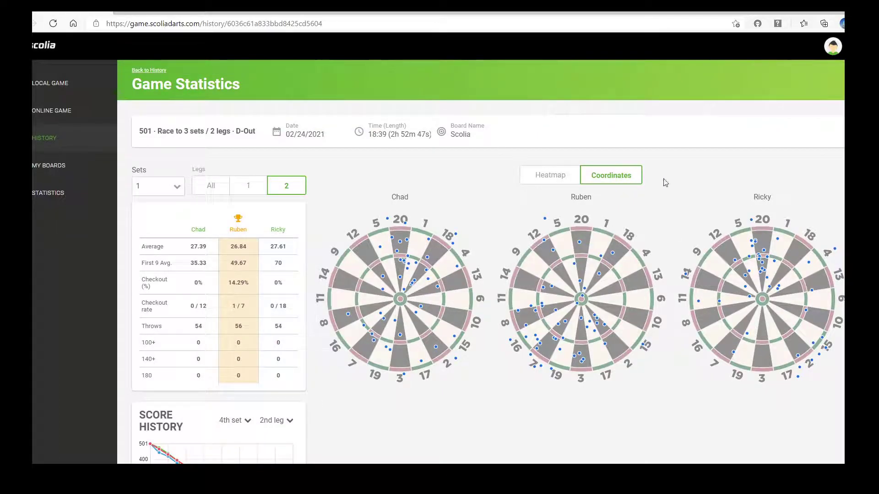
pyautogui.click(568, 182)
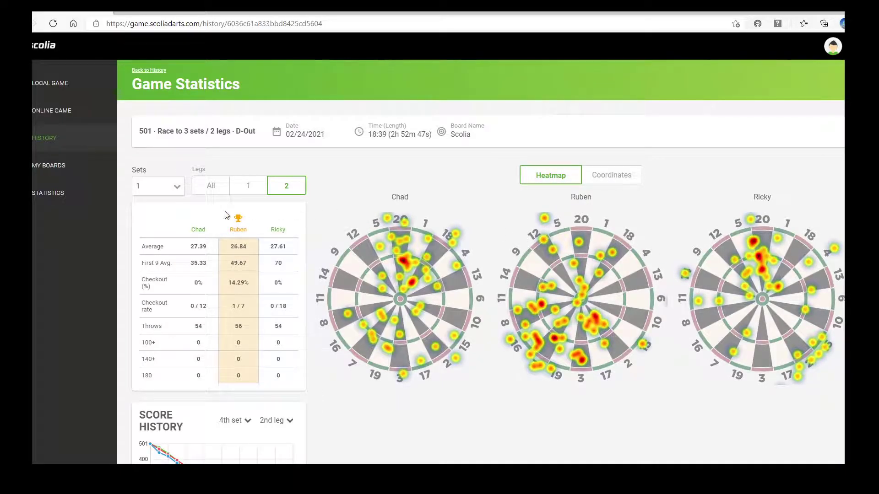
pyautogui.click(176, 188)
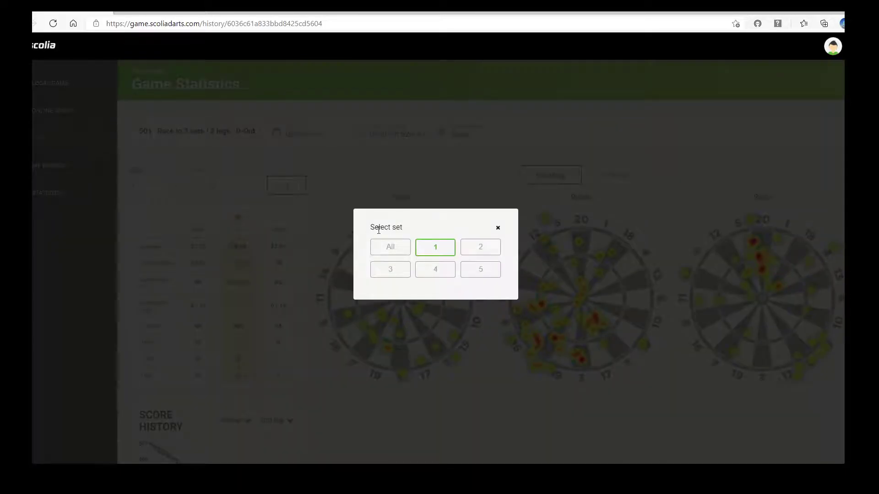
pyautogui.click(391, 248)
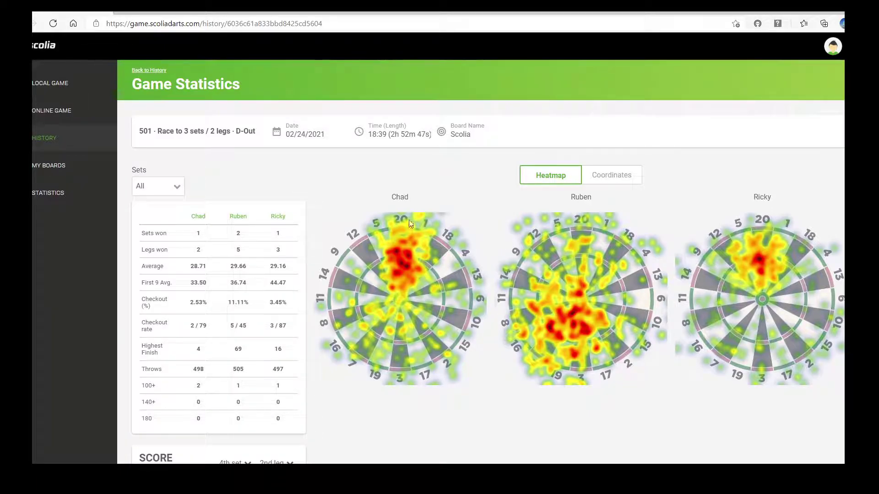
# Set the score history chart back to the 1st set and 1st leg.
pyautogui.scroll(-4, 366, 257)
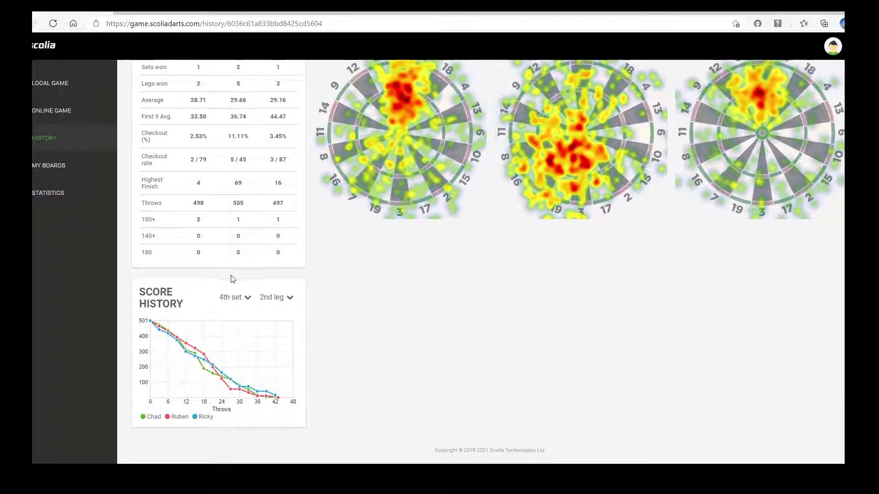
pyautogui.click(231, 298)
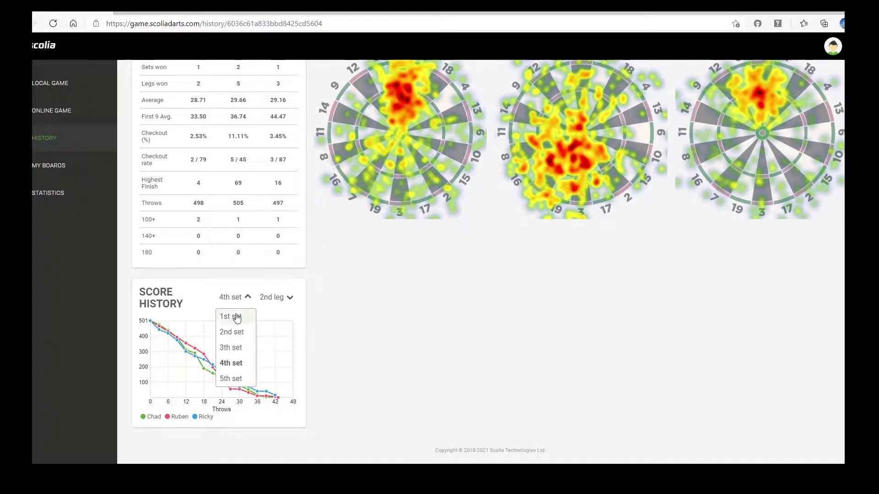
pyautogui.click(237, 318)
pyautogui.scroll(1, 359, 326)
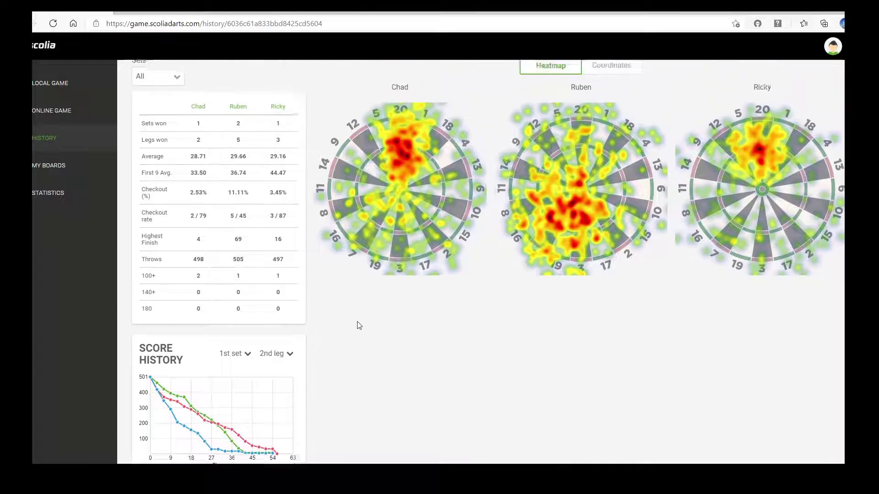
pyautogui.scroll(-1, 403, 323)
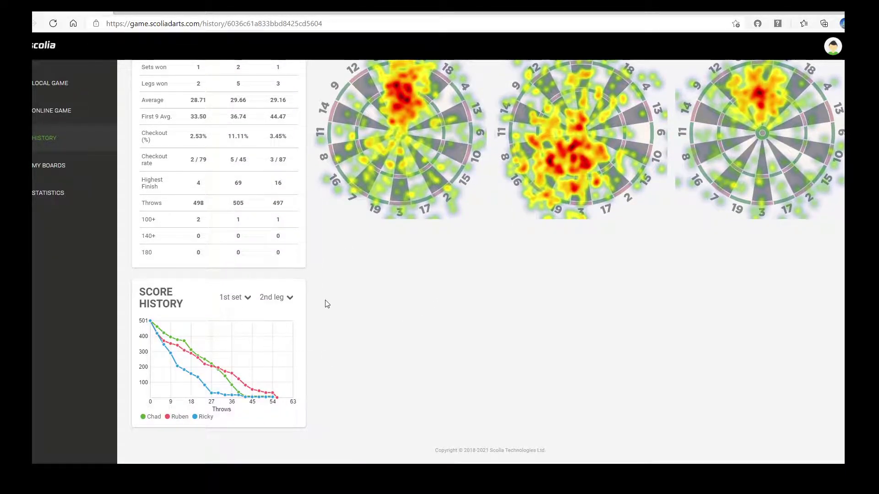
pyautogui.click(279, 297)
pyautogui.click(276, 318)
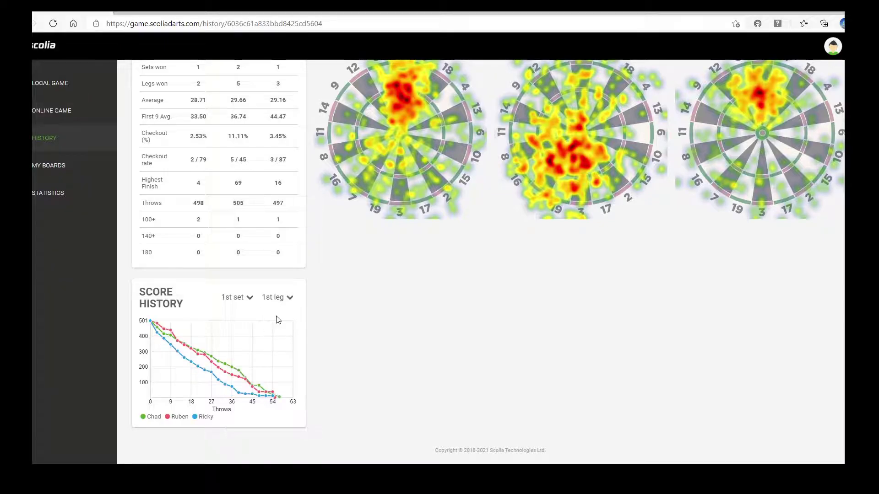
pyautogui.scroll(2, 389, 326)
pyautogui.scroll(1, 389, 326)
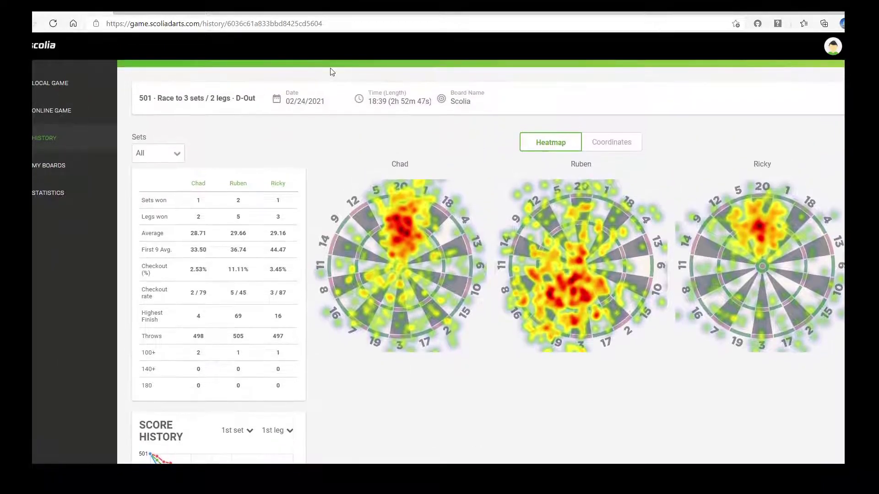
# Look over the 501 game's statistics and heatmaps for all sets and return to the dashboard.
pyautogui.scroll(-1, 298, 319)
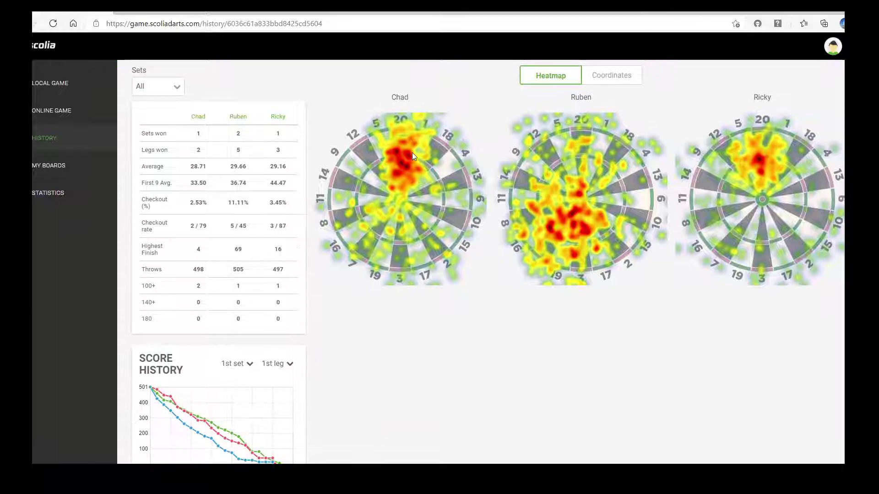
pyautogui.scroll(1, 412, 156)
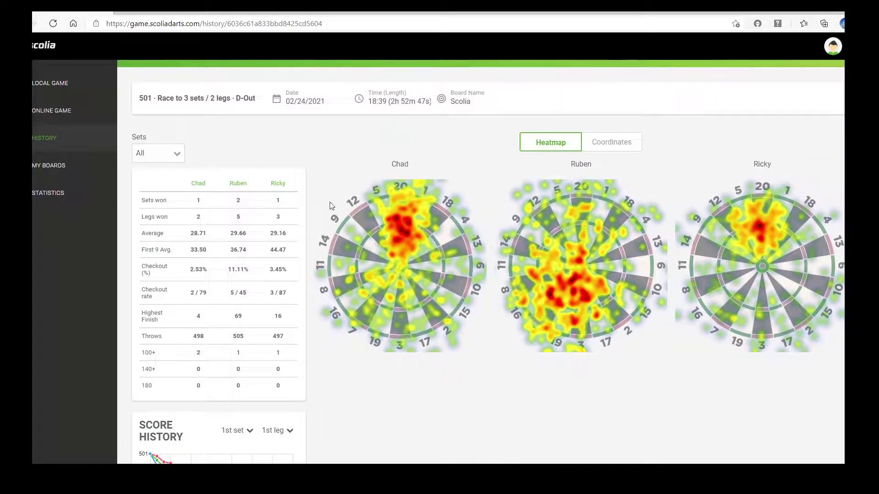
pyautogui.scroll(-2, 295, 289)
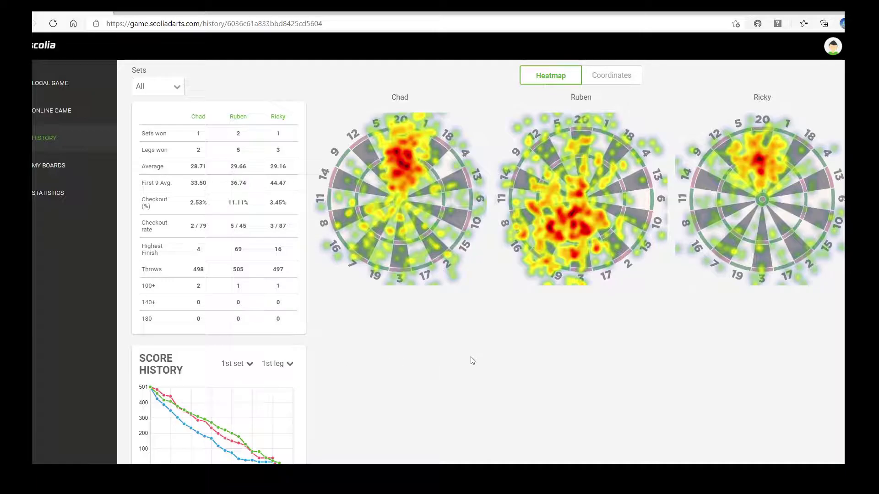
pyautogui.scroll(3, 471, 359)
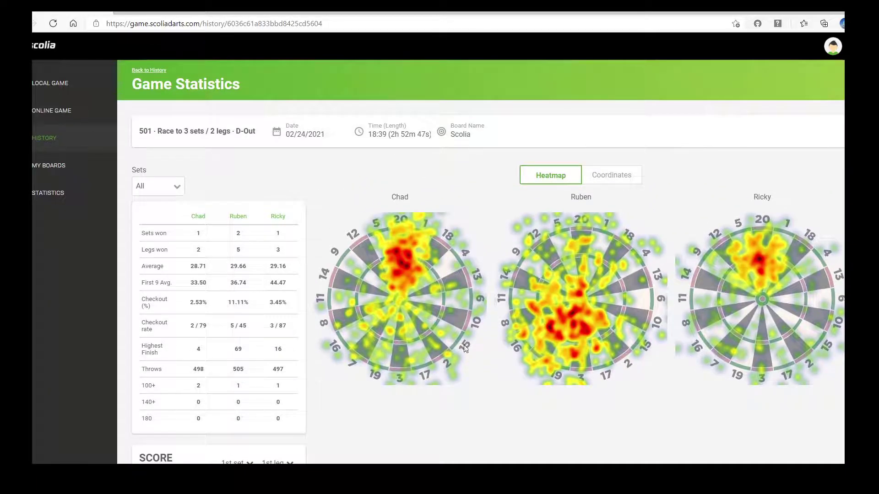
pyautogui.click(54, 89)
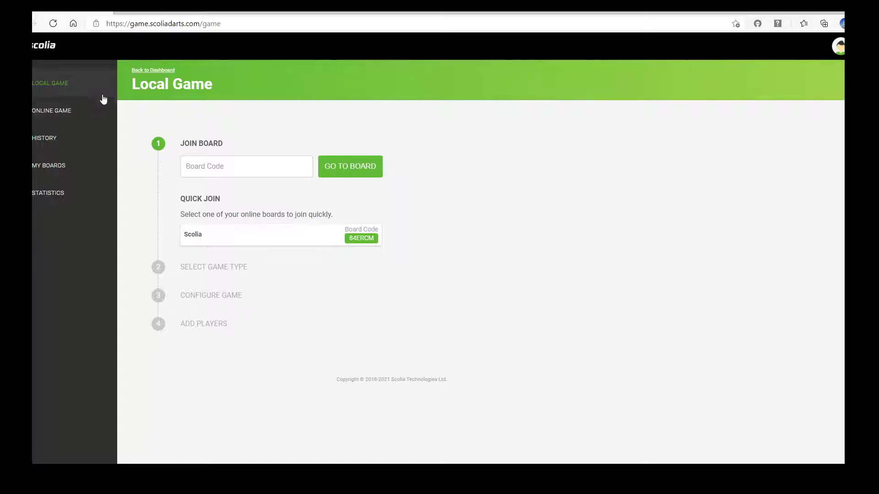
pyautogui.click(146, 72)
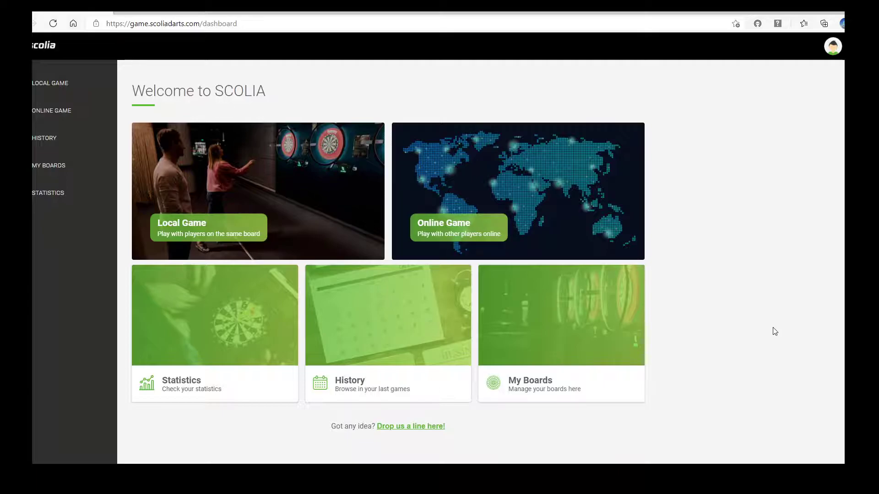
# View the local game setup page and the X01 statistics page.
pyautogui.click(36, 88)
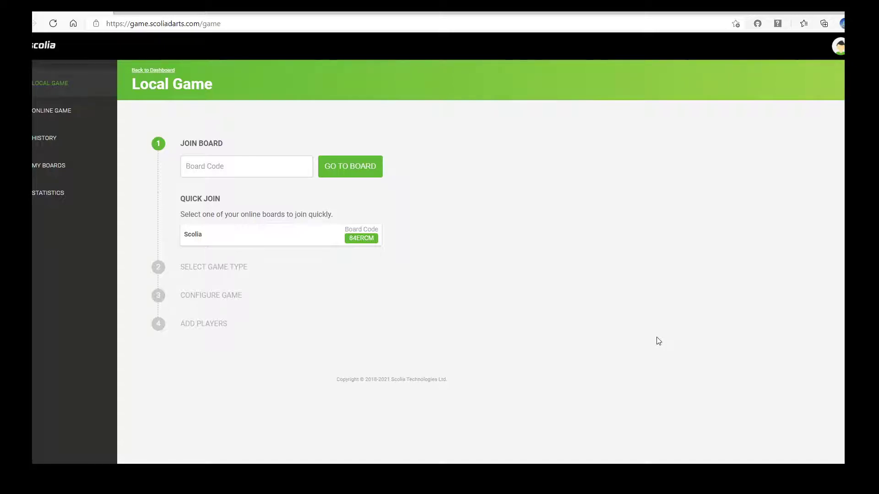
pyautogui.click(50, 199)
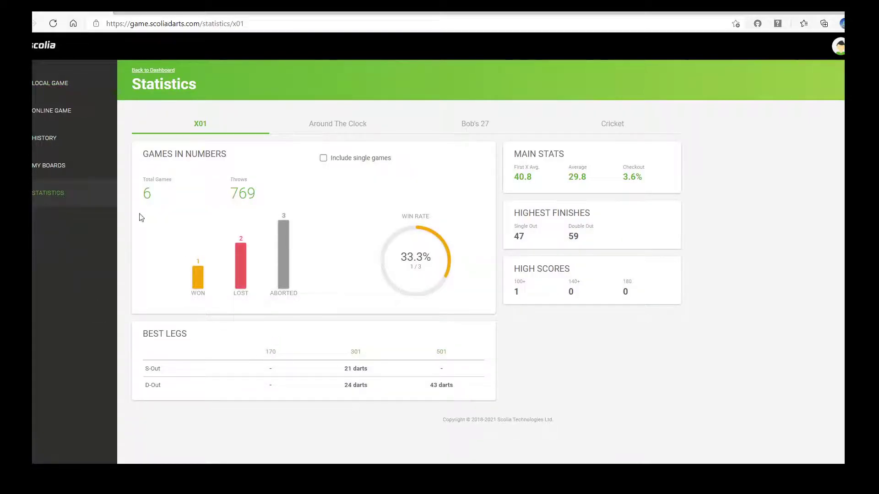
# Open the 501 race to 3 sets game of 24 February 2021 from the history and review its statistics and score history.
pyautogui.click(53, 149)
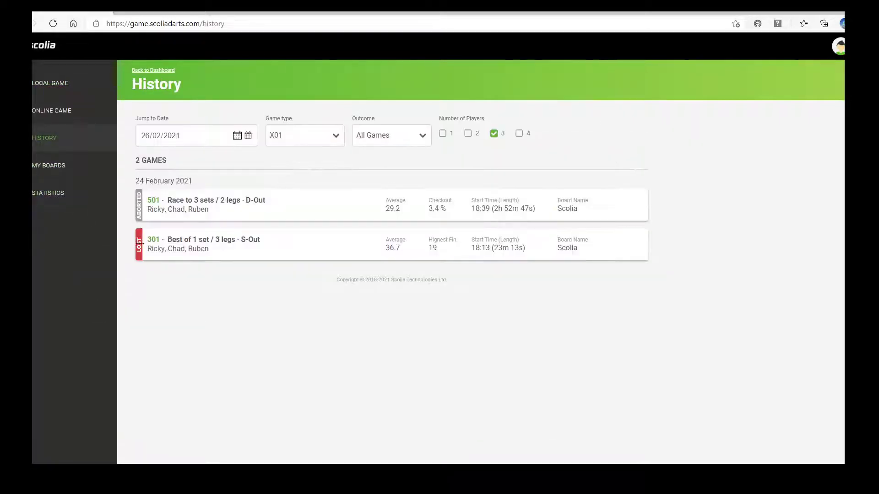
pyautogui.click(215, 212)
pyautogui.scroll(-3, 224, 421)
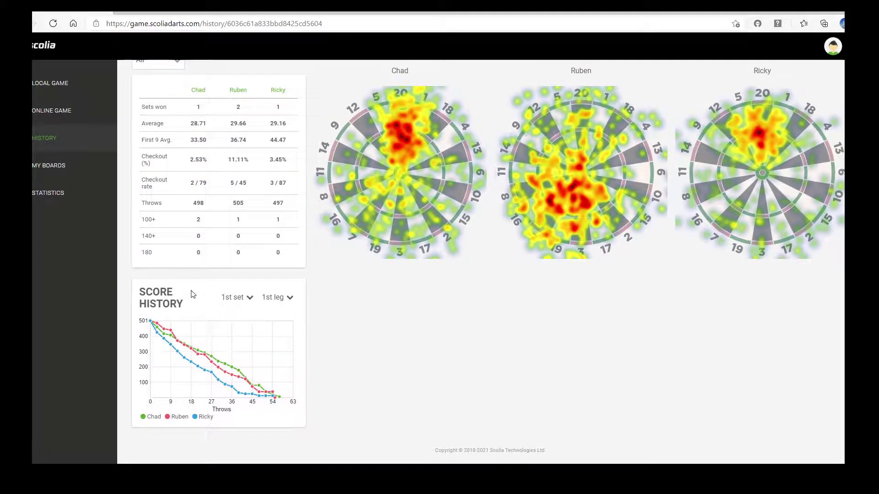
pyautogui.scroll(3, 637, 365)
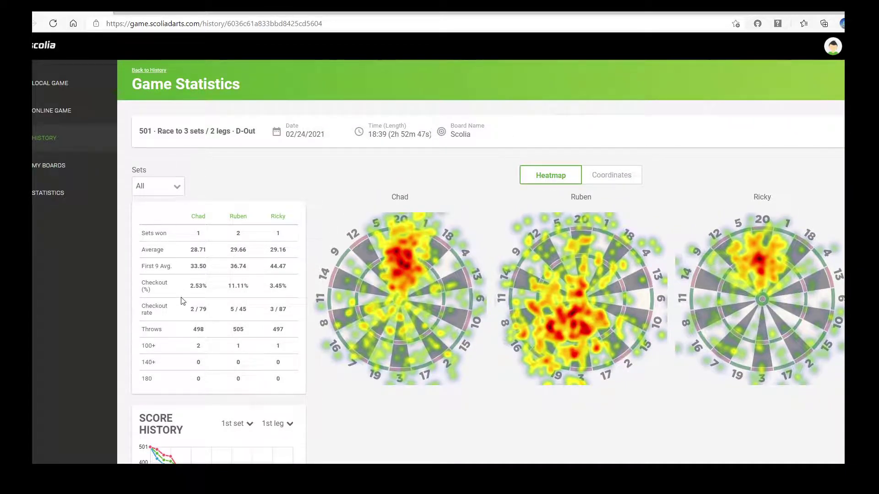
# Leave the game statistics for the local game page and go back to the dashboard.
pyautogui.click(48, 83)
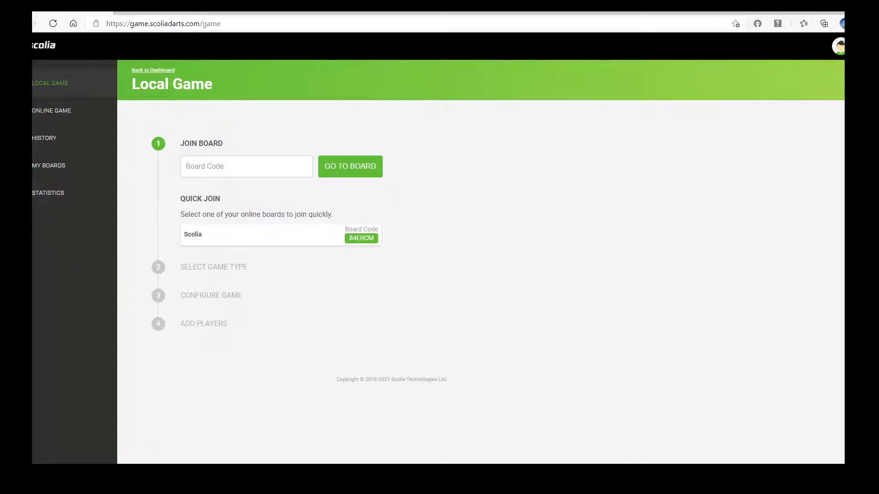
pyautogui.click(141, 71)
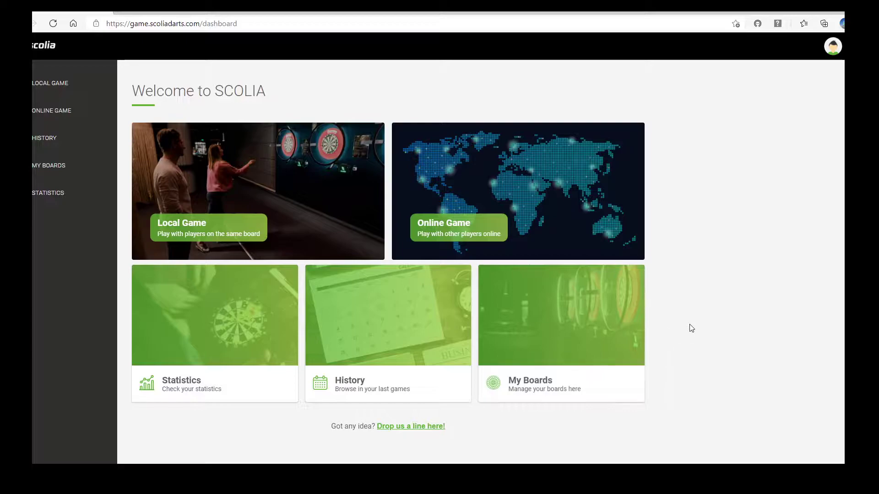